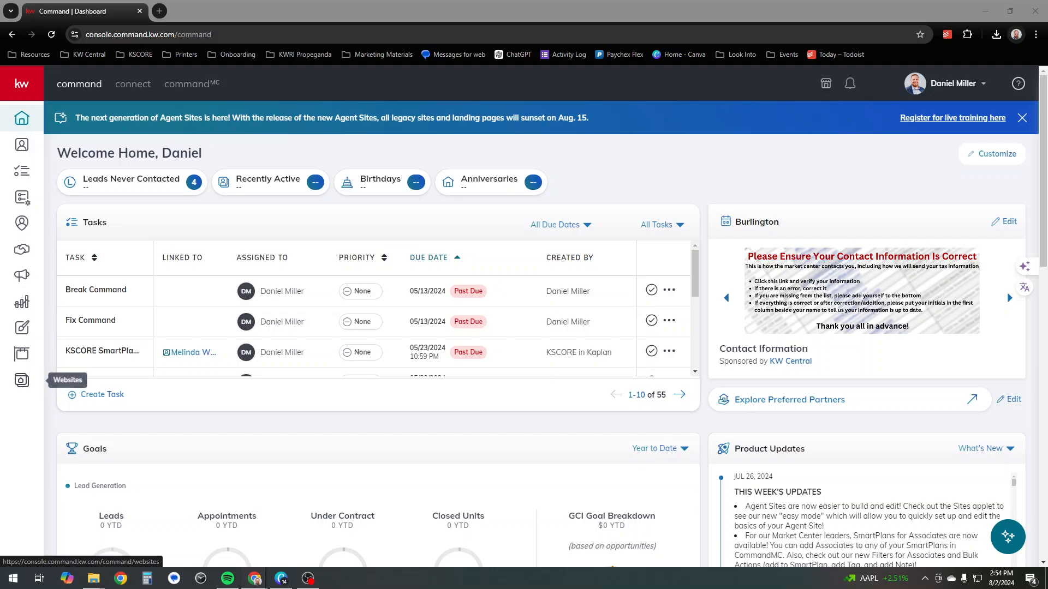
Open the agent site for editing from the Websites section and launch its Expert Mode
click(22, 380)
click(22, 381)
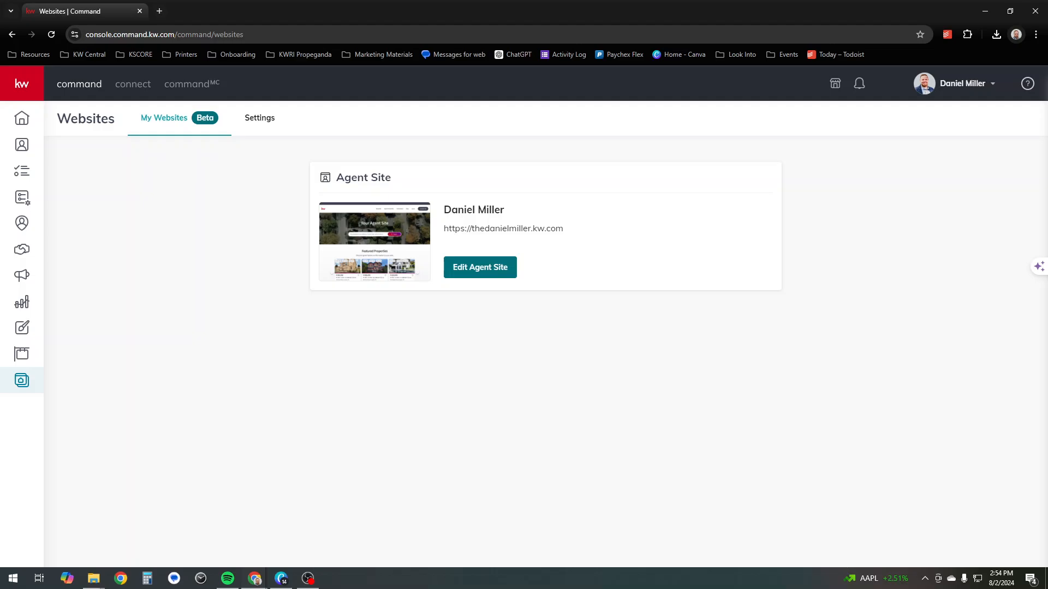
click(480, 267)
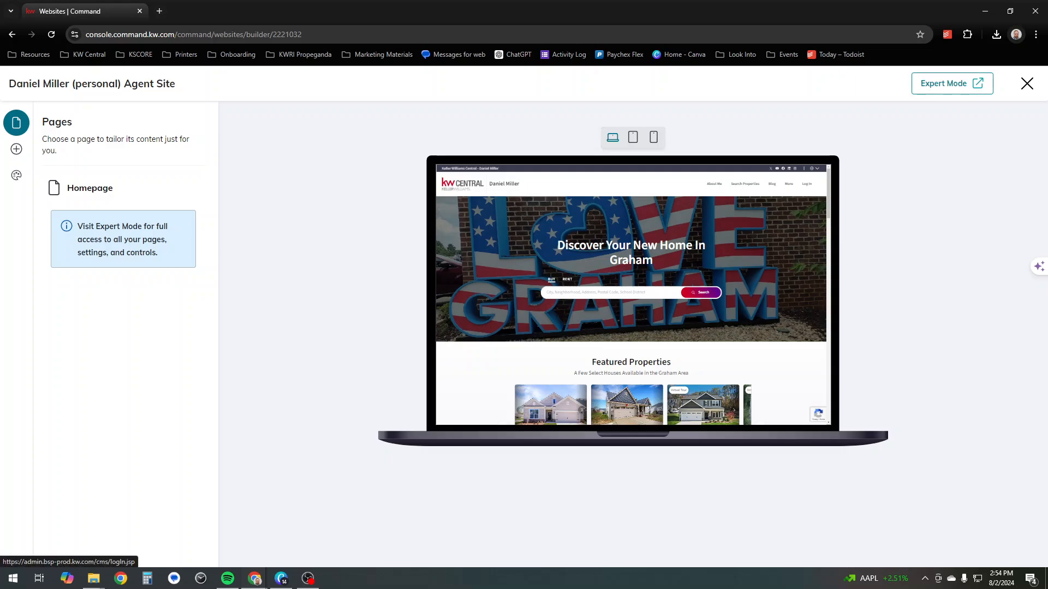
click(951, 83)
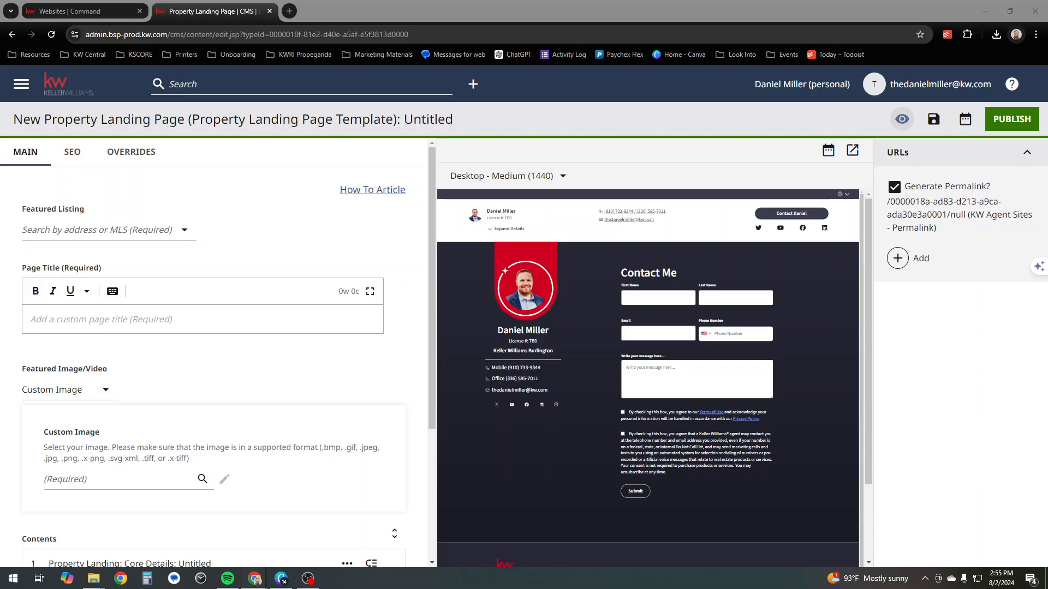
Search for the featured listing by its copied address and select the first matching Nottingham entry
click(109, 230)
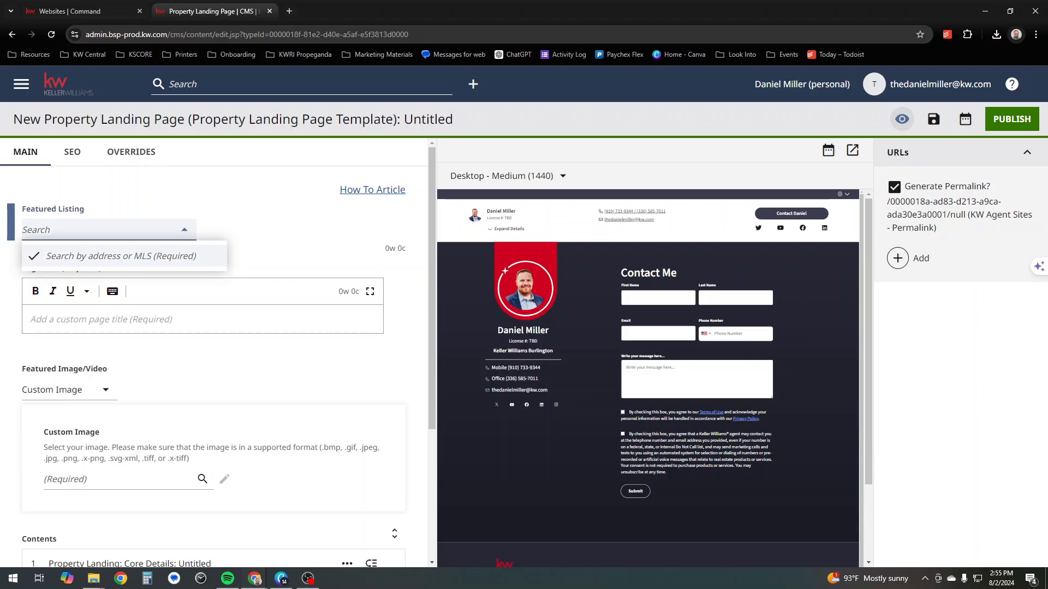
key(ctrl+v)
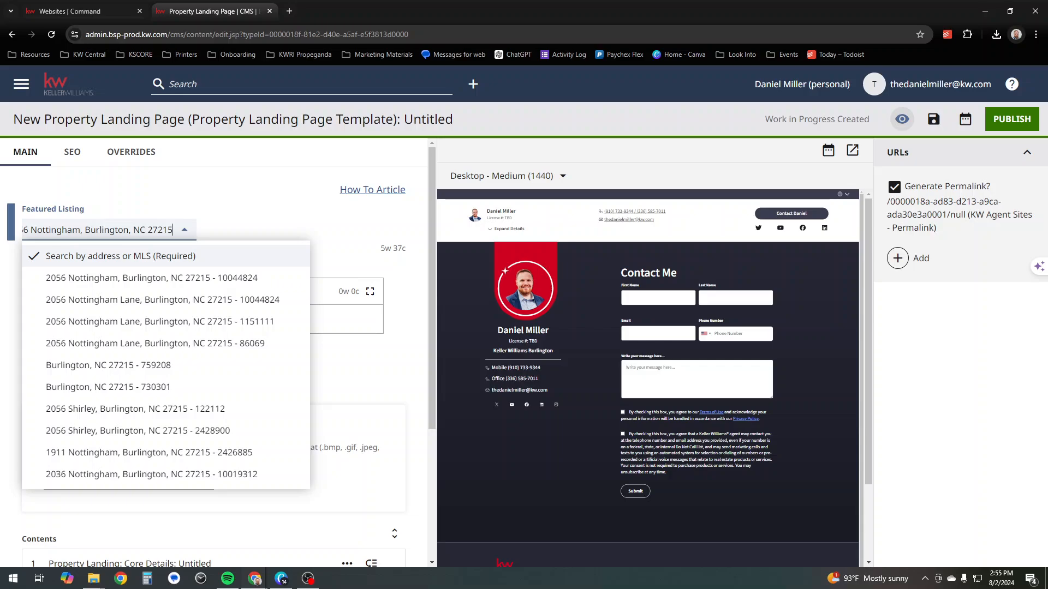
key(Down)
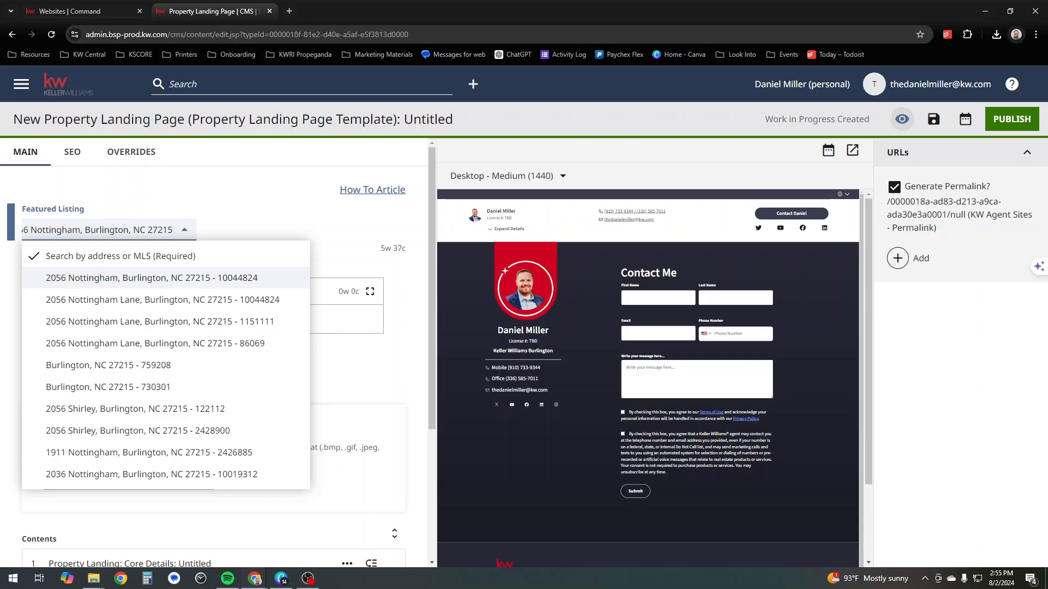
key(Return)
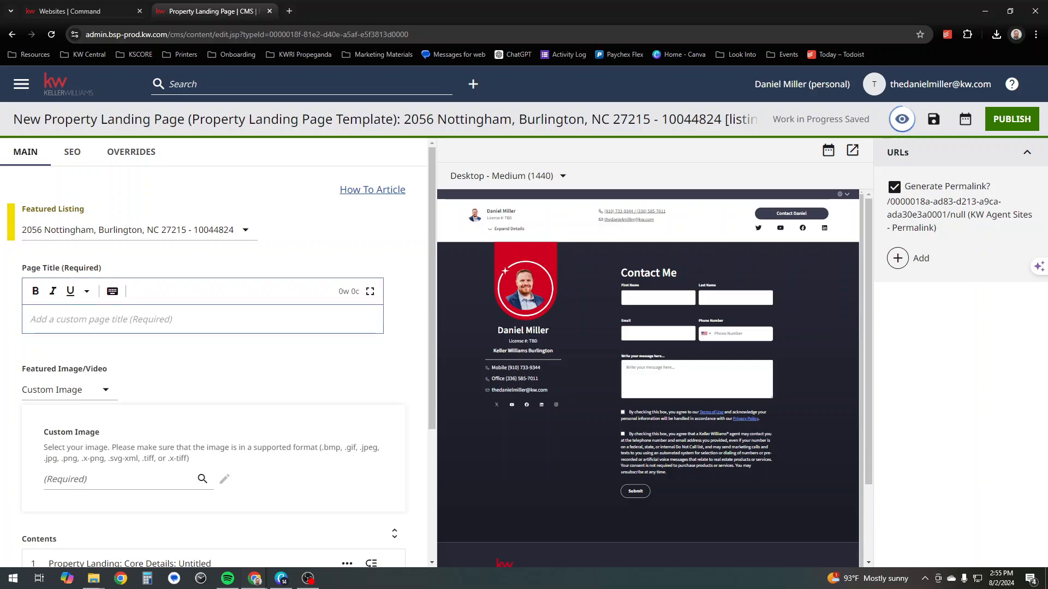
Enter "Nottingham" as the property landing page's title
click(76, 320)
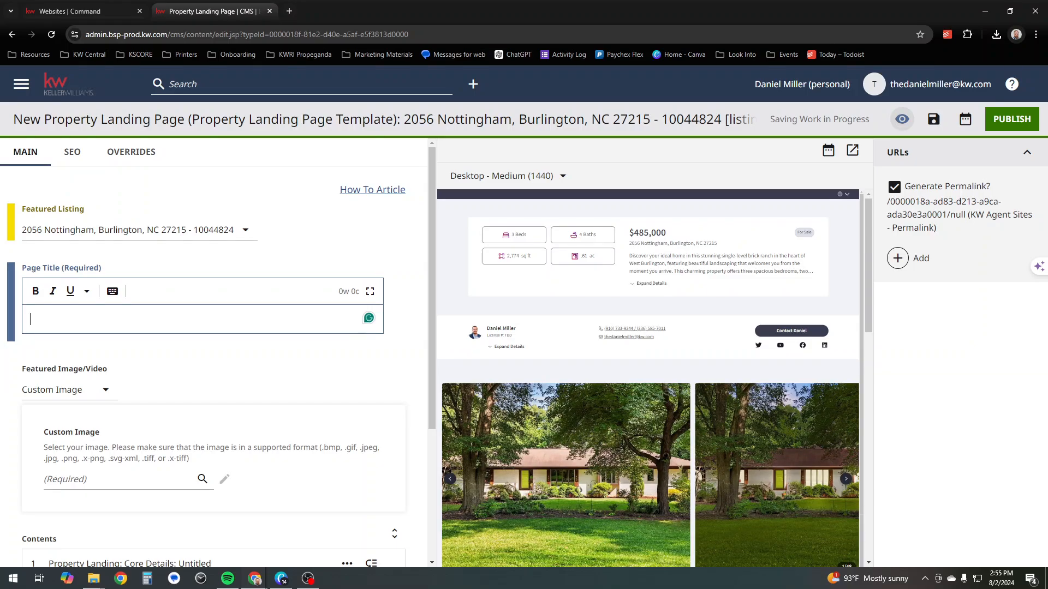
text(Nottingha)
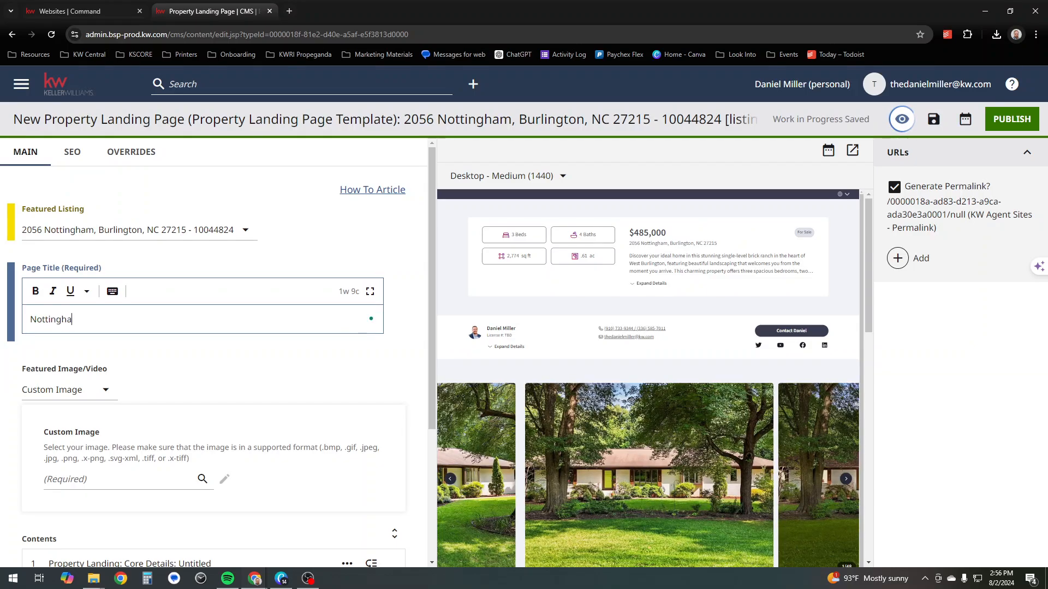
text(m)
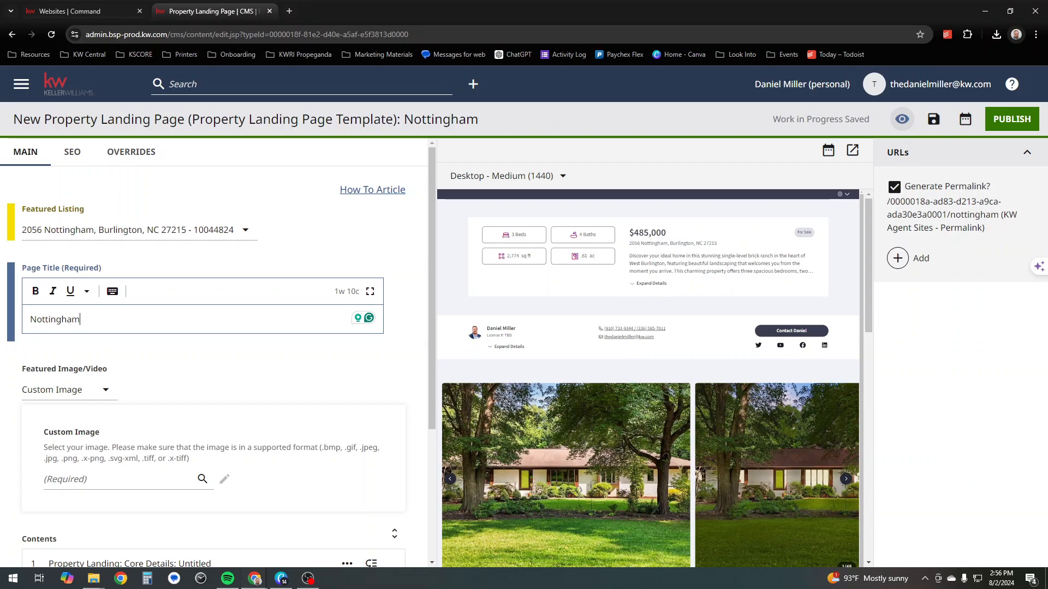
Set the landing page's featured image/video to Default Listing Image
scroll(217, 358, down, 3)
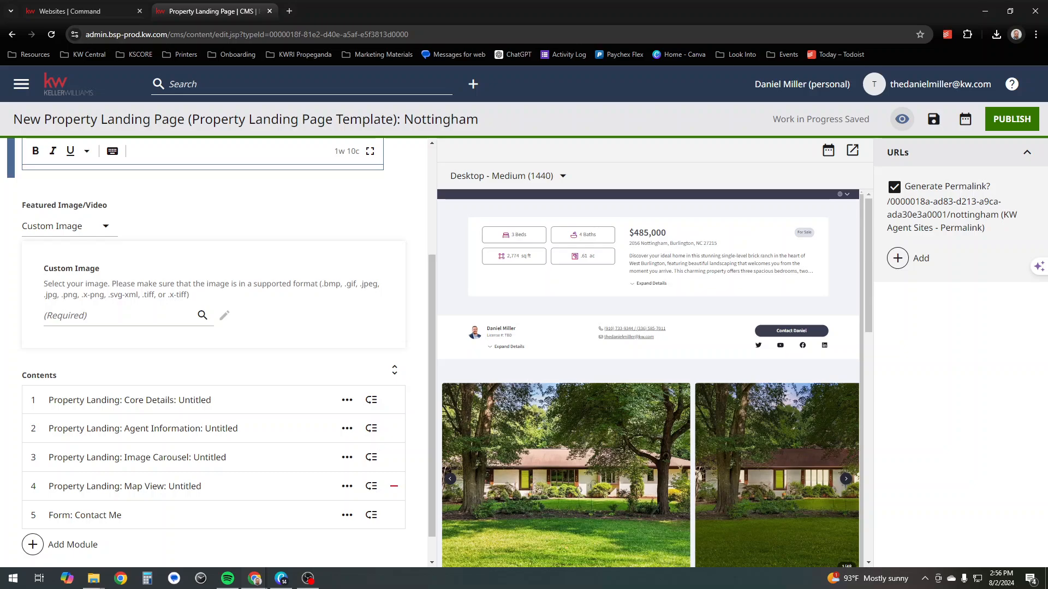
scroll(218, 358, down, 1)
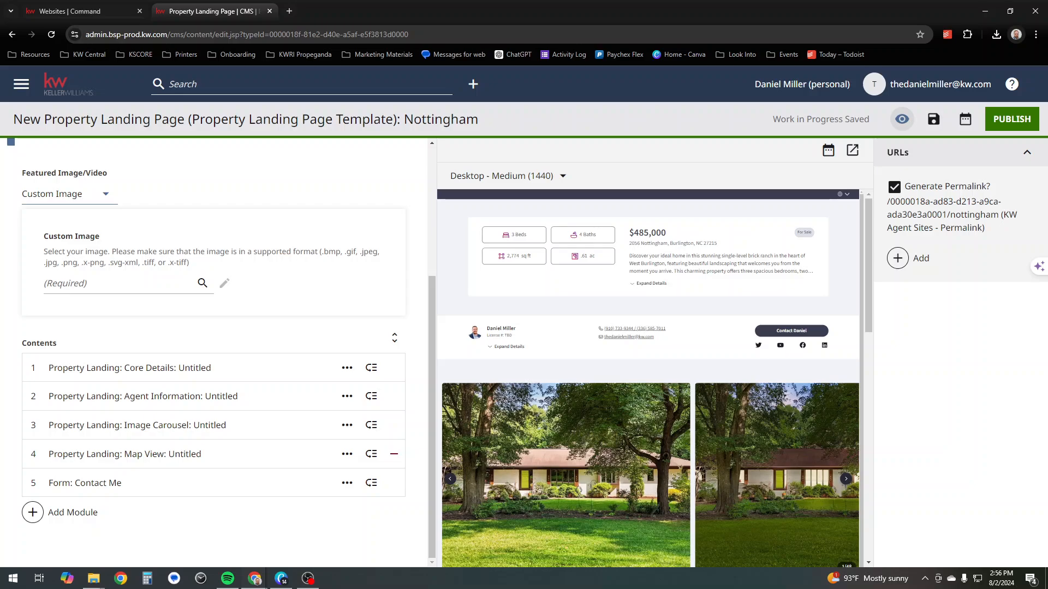
click(70, 194)
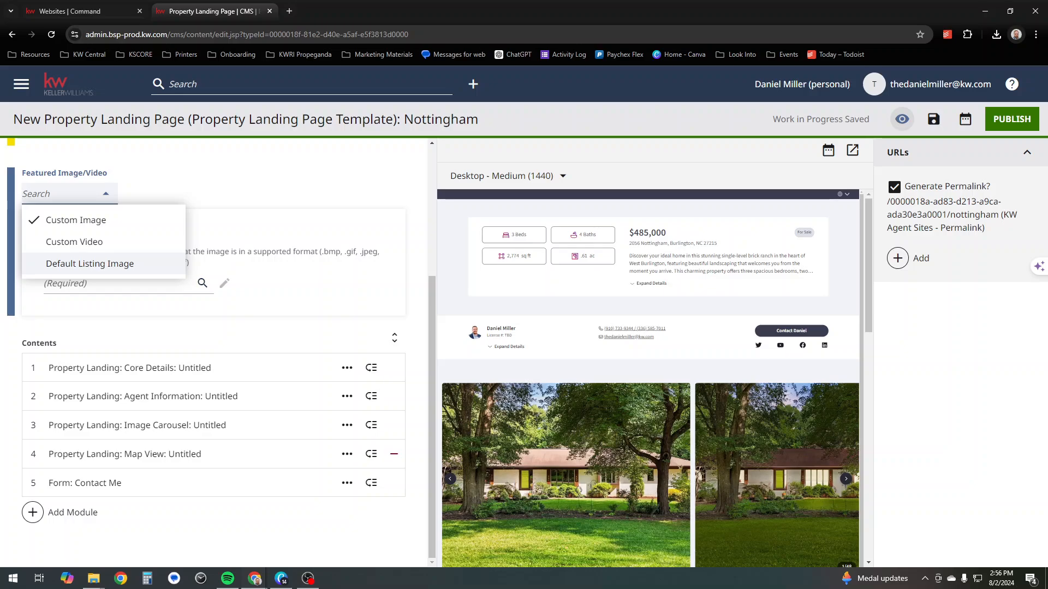
click(89, 263)
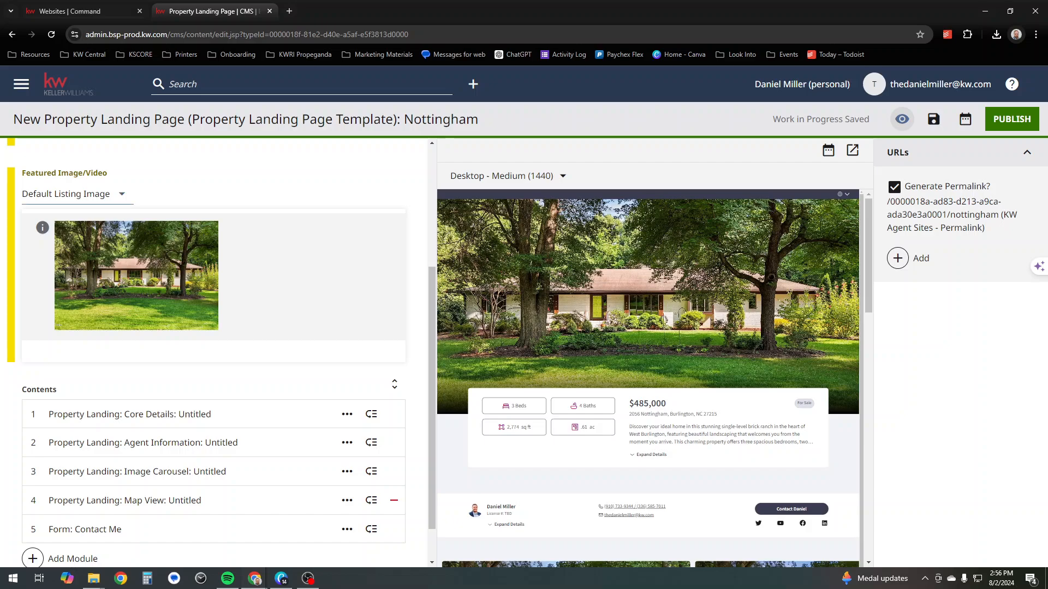
Switch the featured image/video to Custom Image and start a new image named "Nottingham" followed by the agent's first name
click(78, 194)
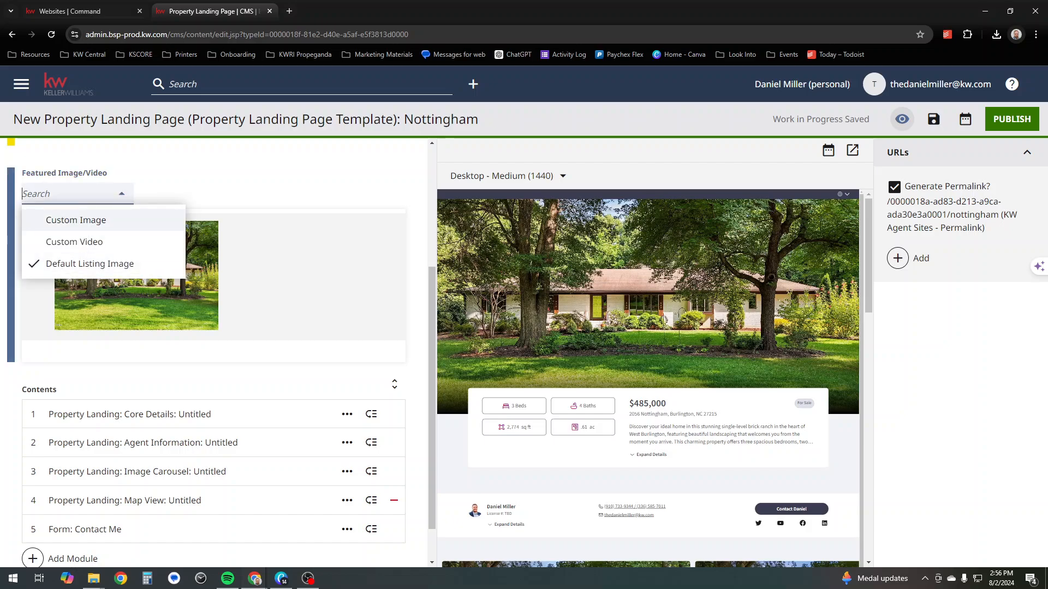
click(76, 220)
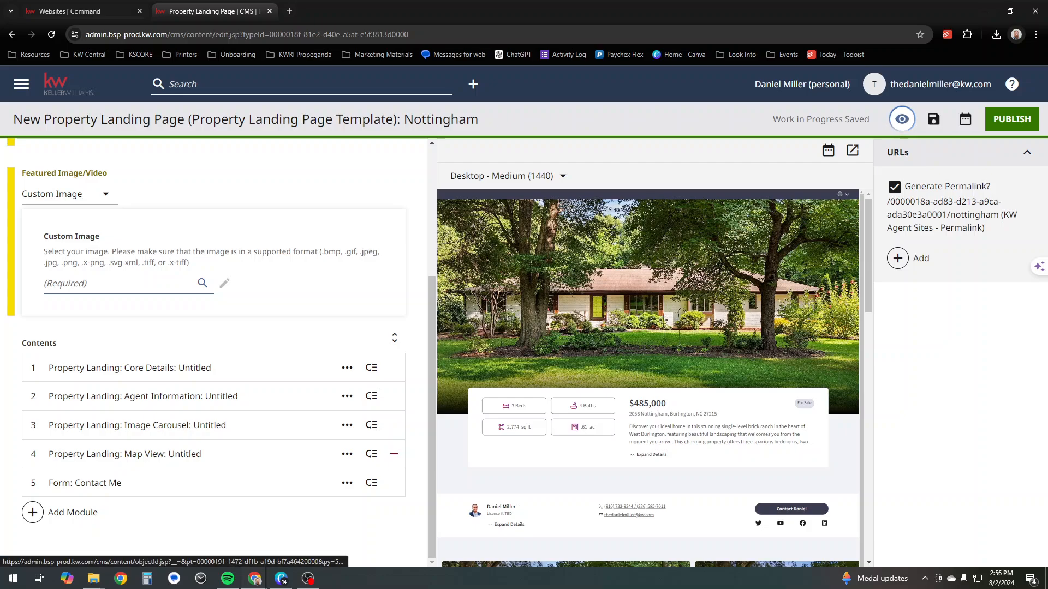
click(203, 283)
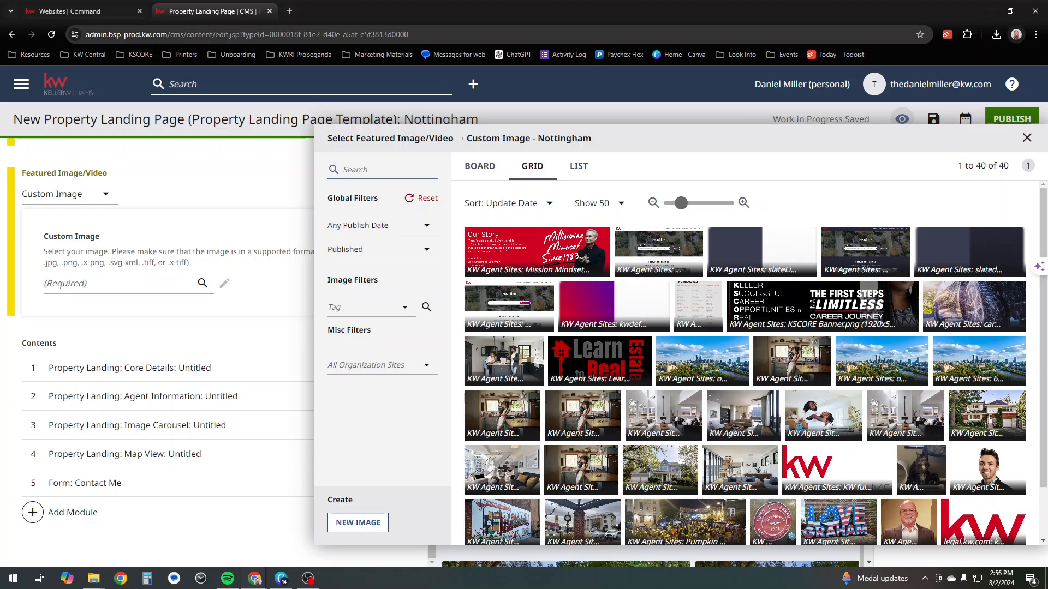
click(358, 522)
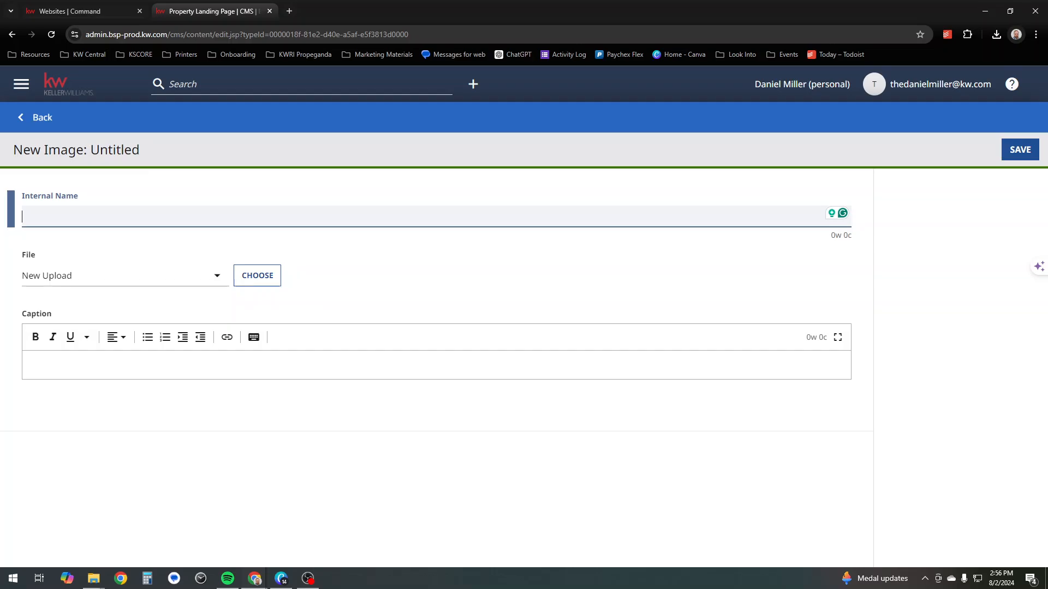
text(Nottingham)
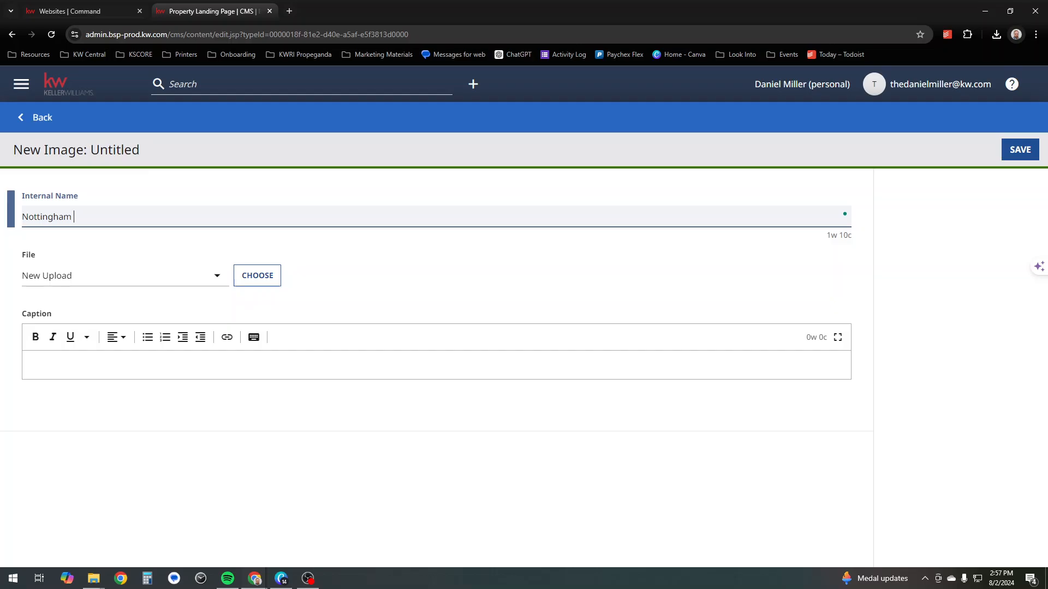
text( Daniel)
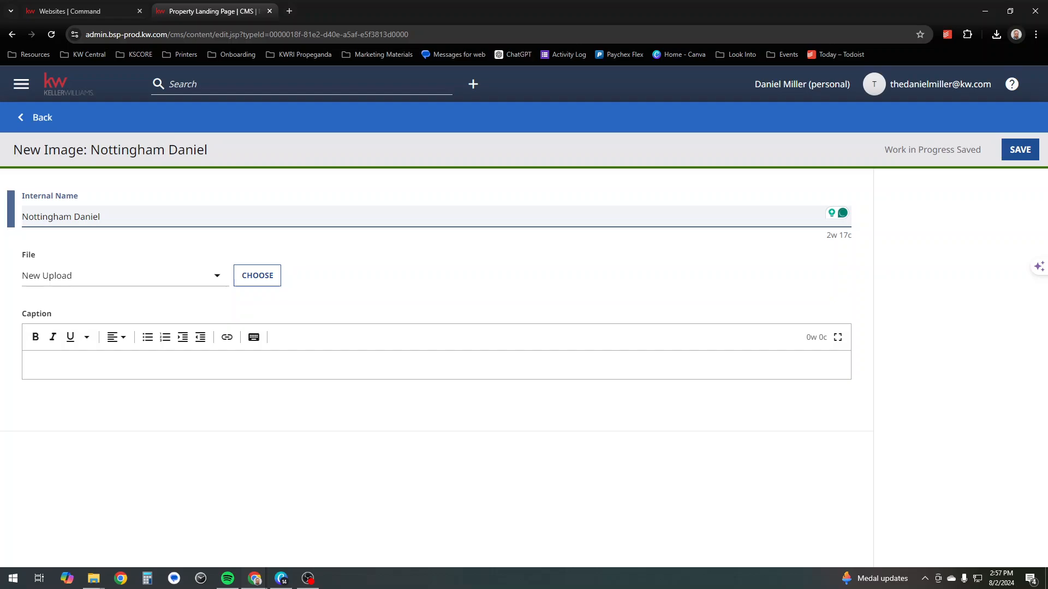
Upload the agent's PNG picture from Downloads and assign the saved image as the page's custom featured image
click(257, 275)
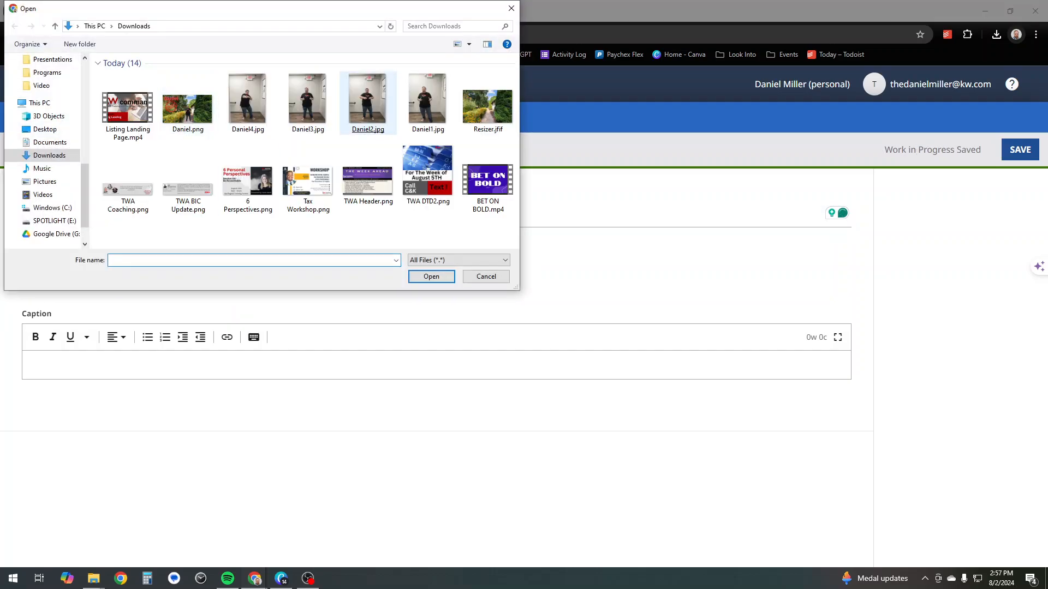
double_click(187, 110)
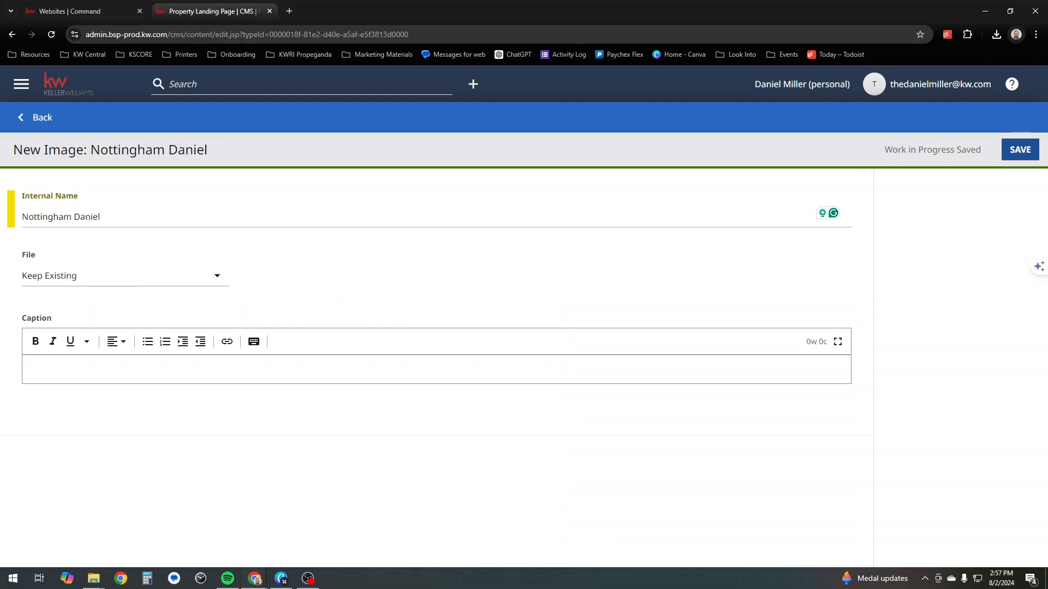
scroll(431, 368, down, 2)
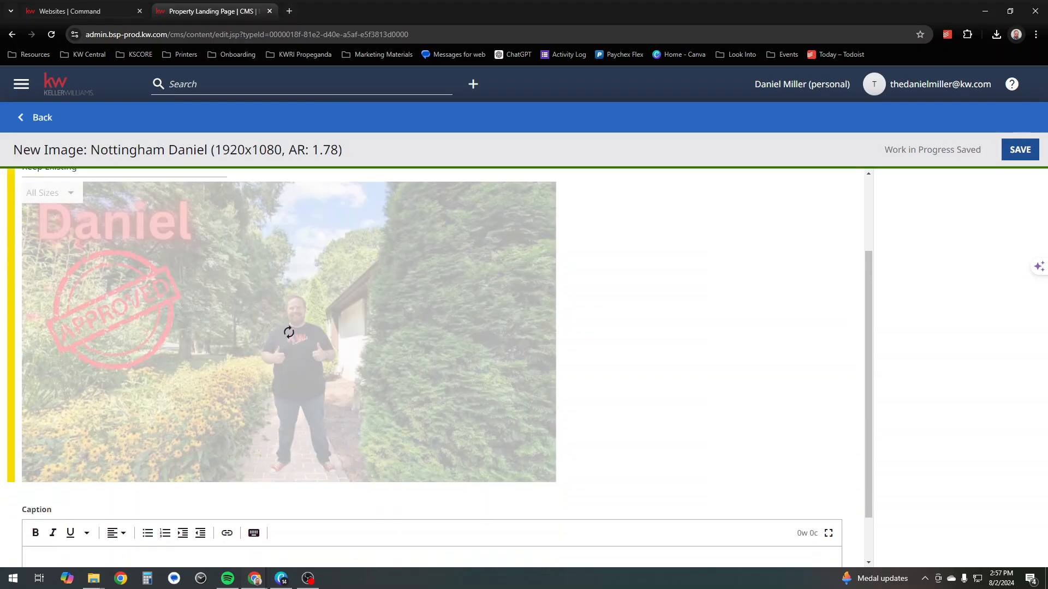
scroll(431, 369, down, 1)
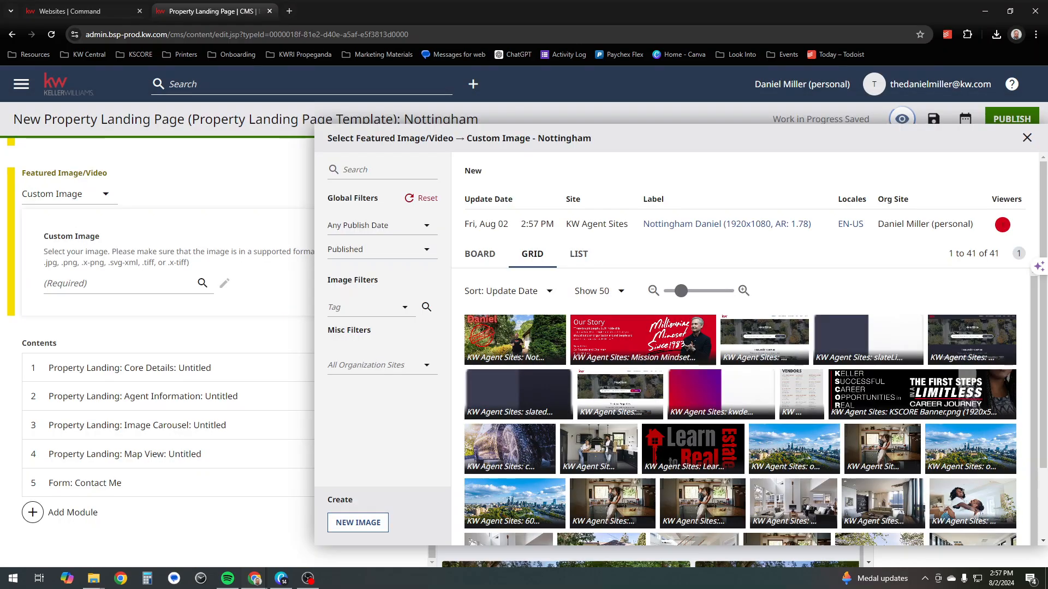
click(726, 224)
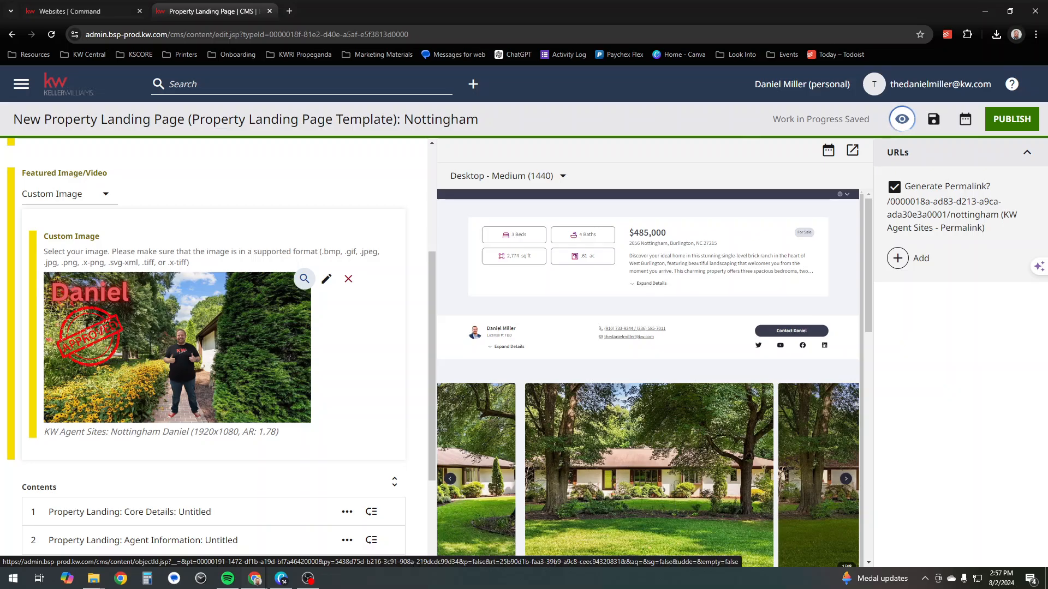
Review the content modules and the landing page preview, from the featured image and property details through the carousel, map, contact form and footer
scroll(238, 312, down, 1)
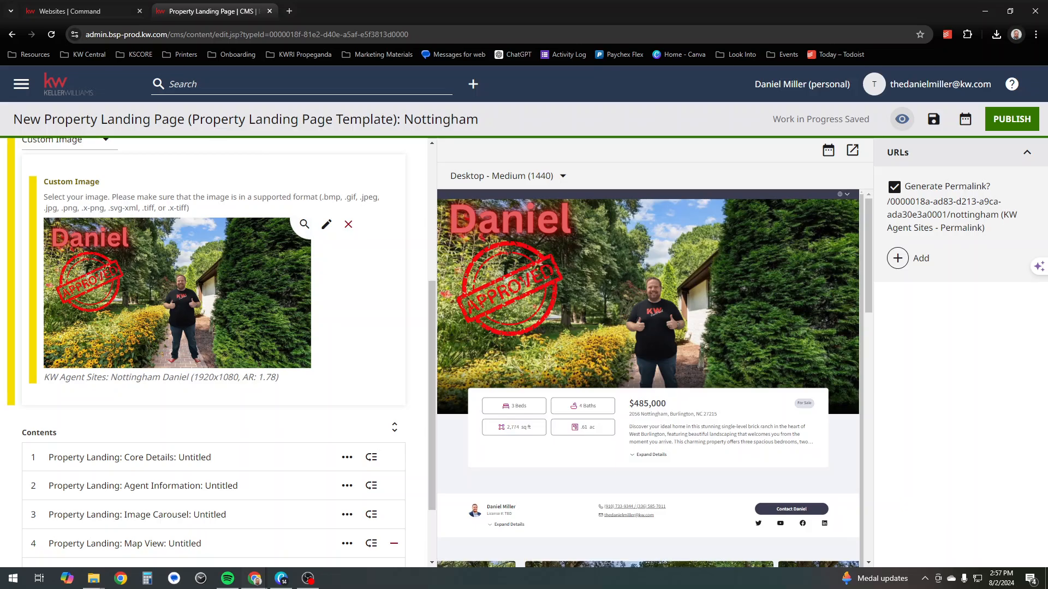
scroll(218, 371, down, 2)
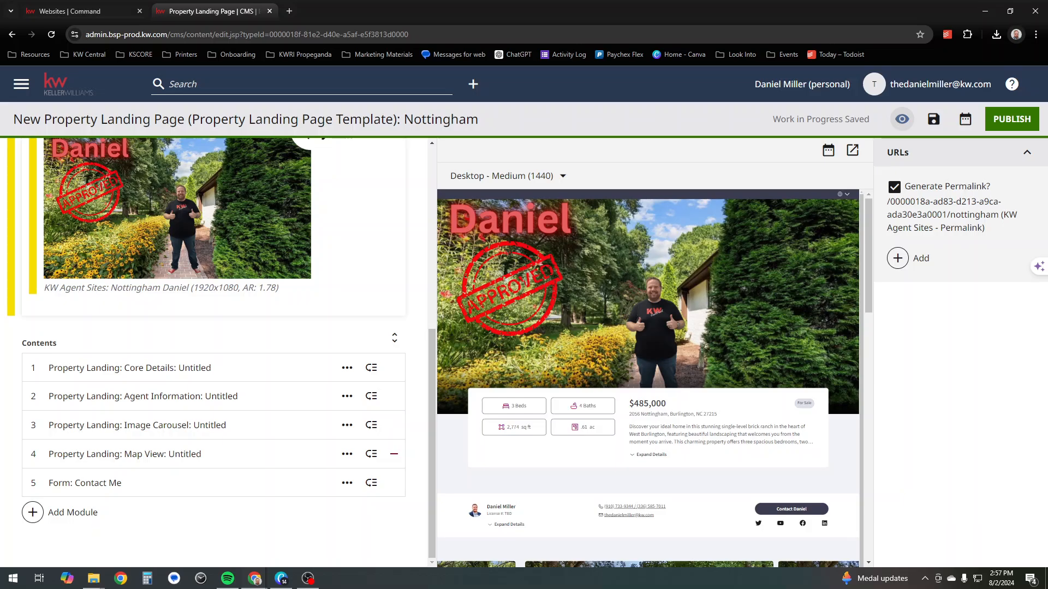
scroll(648, 378, down, 2)
scroll(647, 378, down, 1)
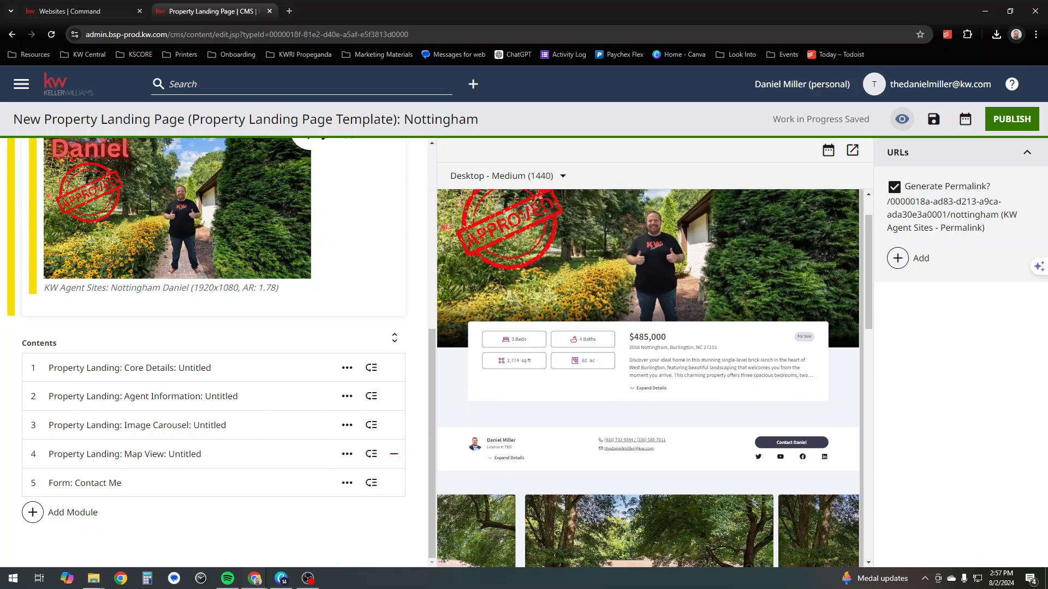
scroll(647, 378, down, 4)
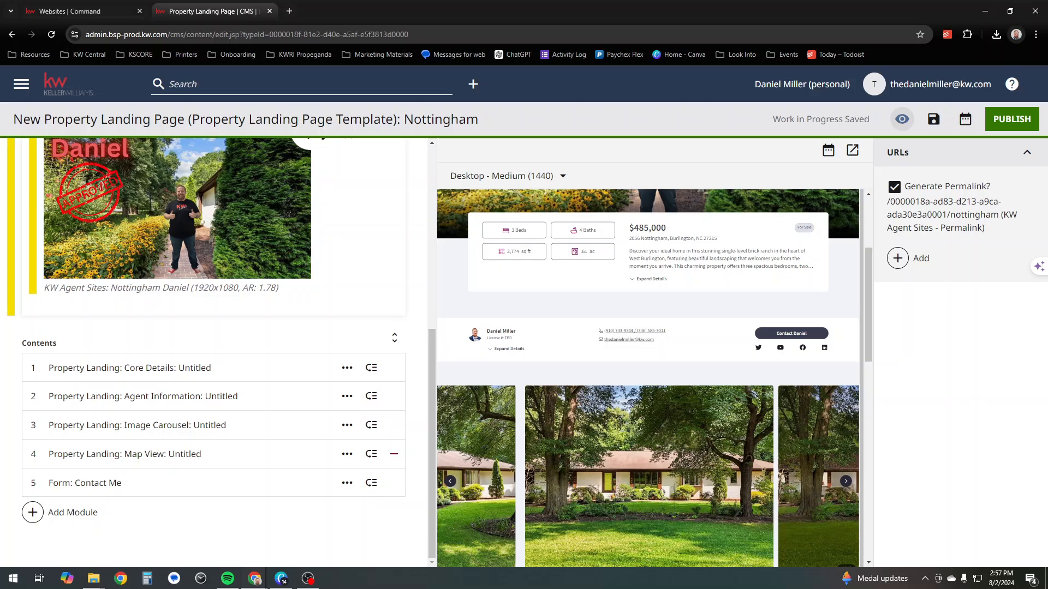
scroll(648, 378, down, 6)
scroll(648, 378, up, 10)
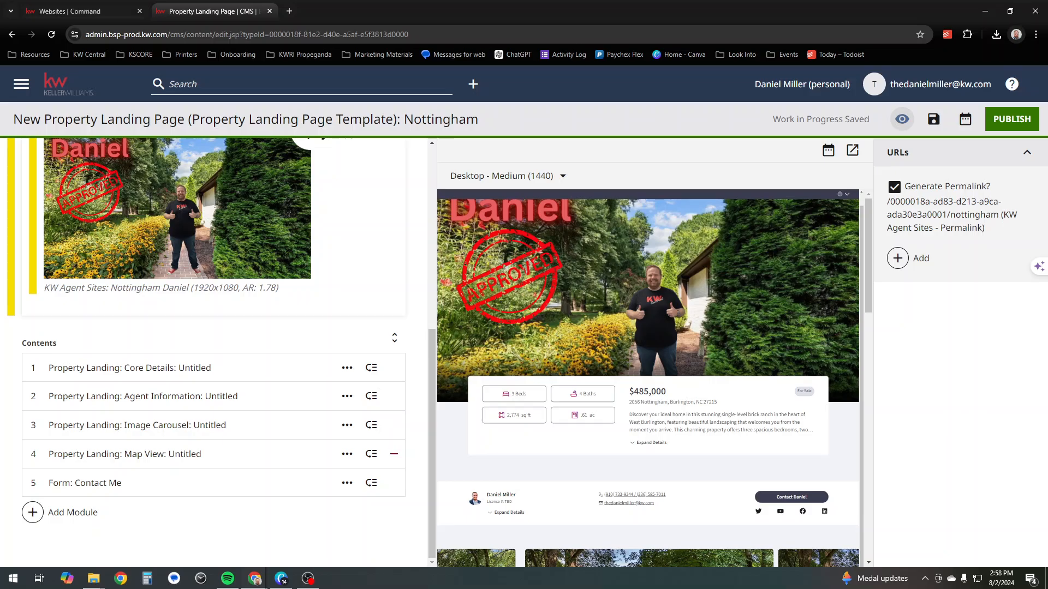
scroll(648, 378, down, 4)
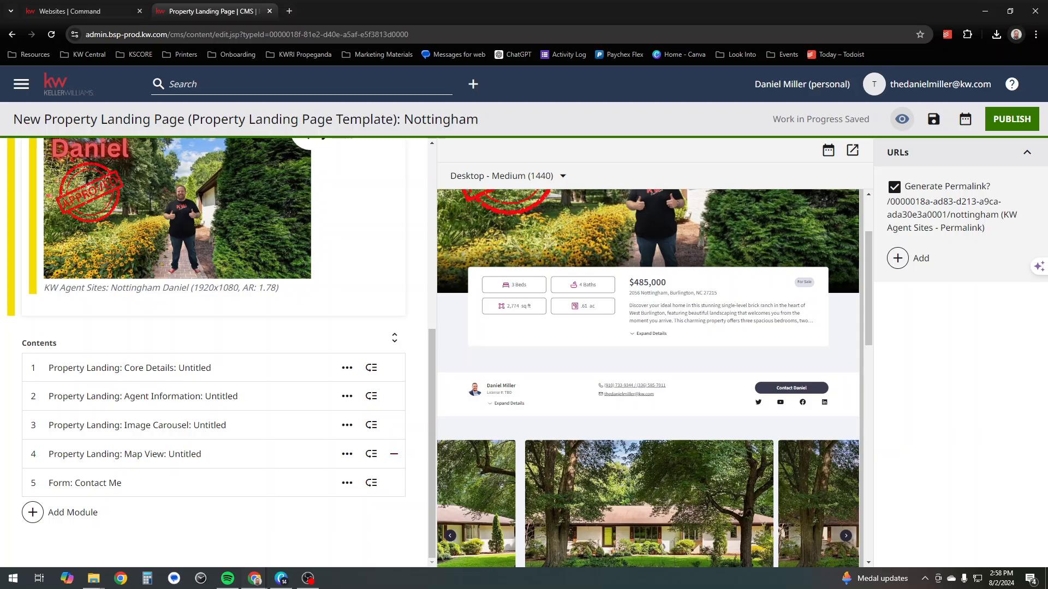
scroll(648, 379, down, 8)
scroll(648, 378, up, 8)
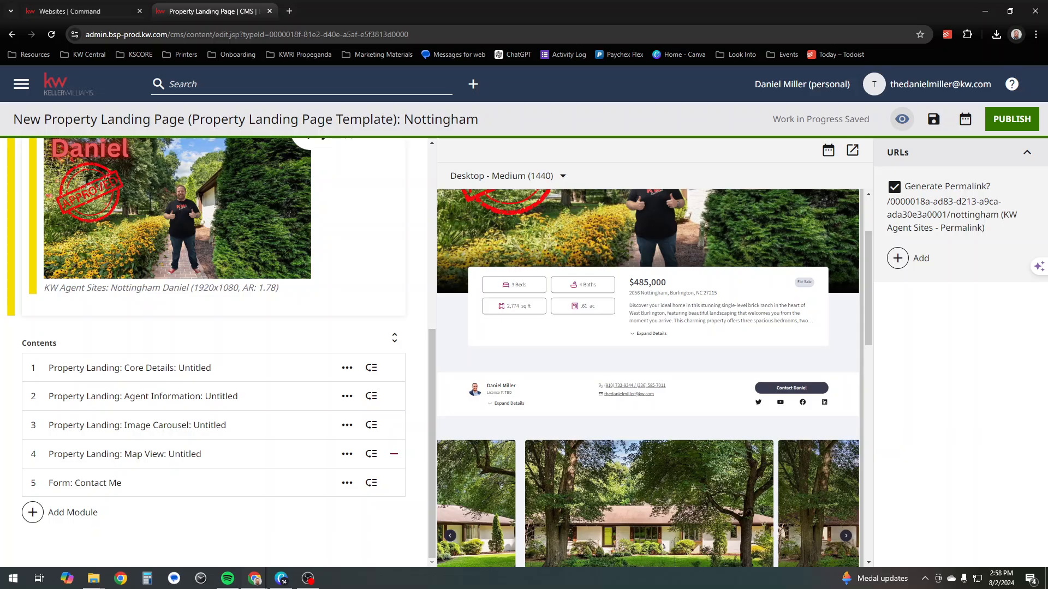
scroll(647, 378, down, 4)
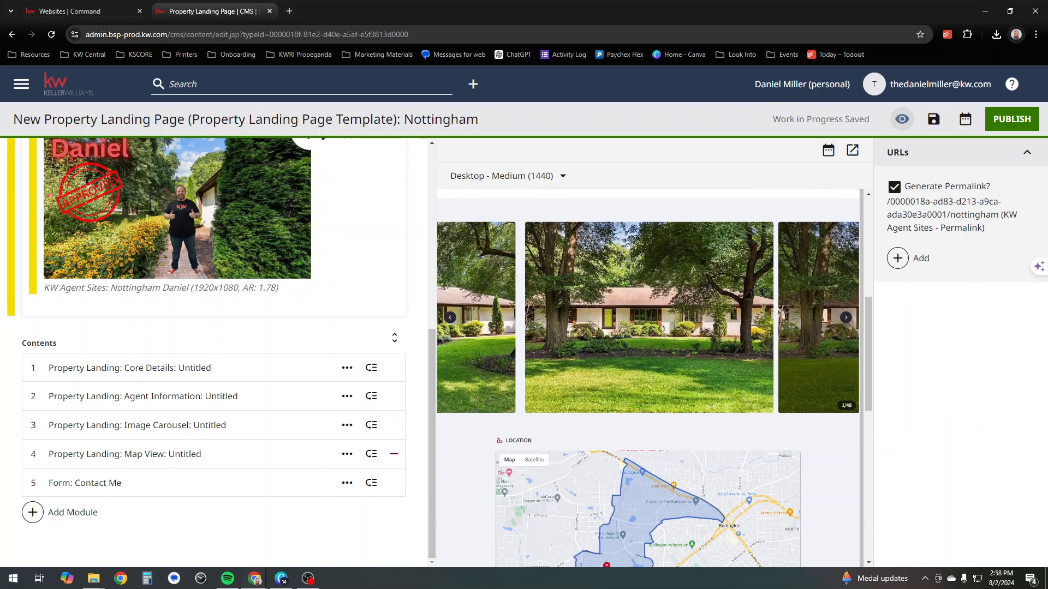
scroll(647, 378, down, 6)
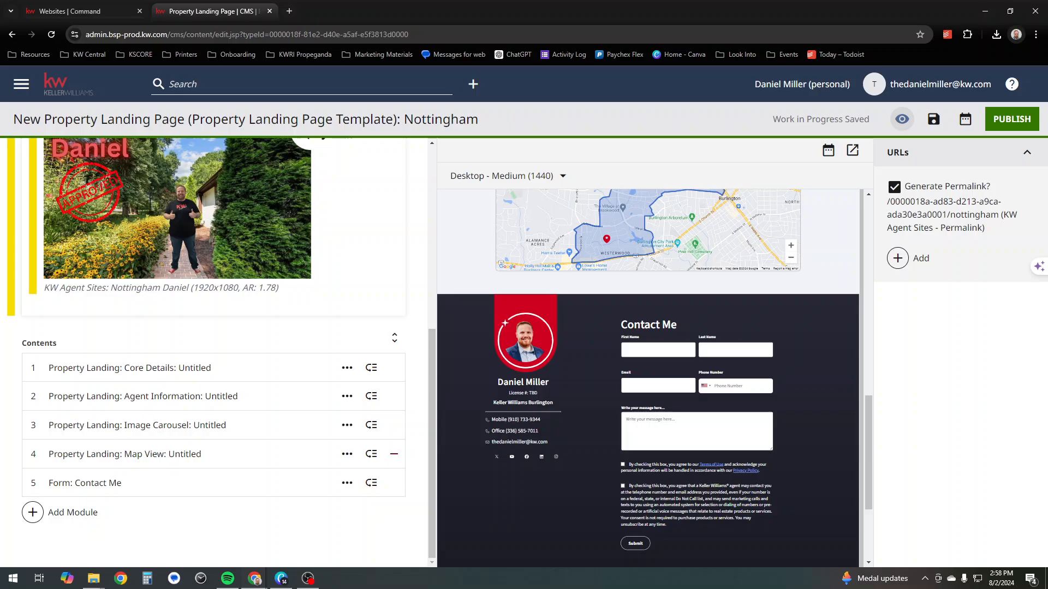
scroll(648, 378, down, 3)
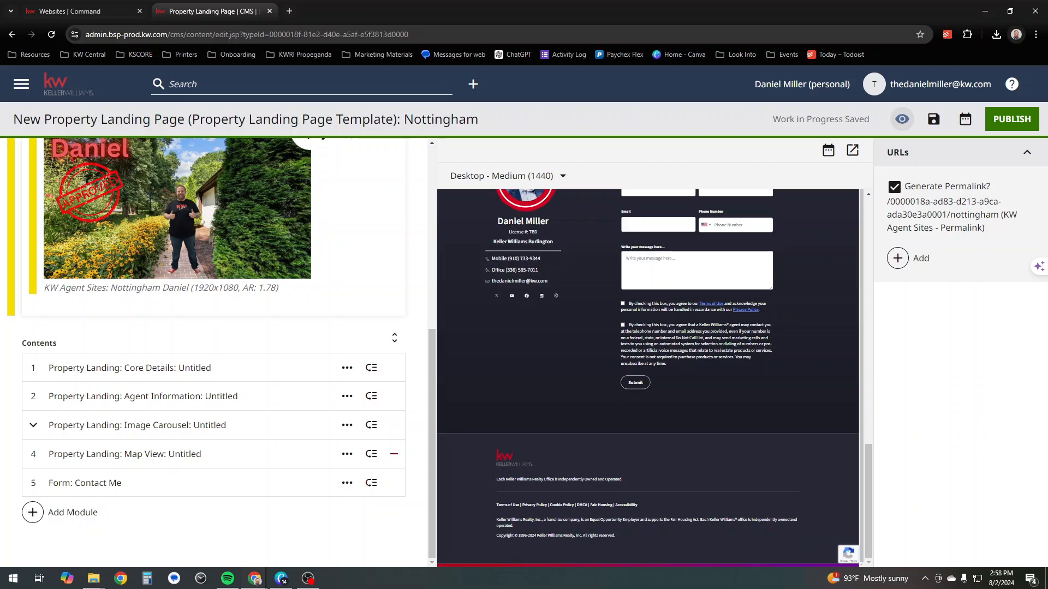
Move the Agent Information module to the end of the Contents list, below the Contact Me form
click(143, 396)
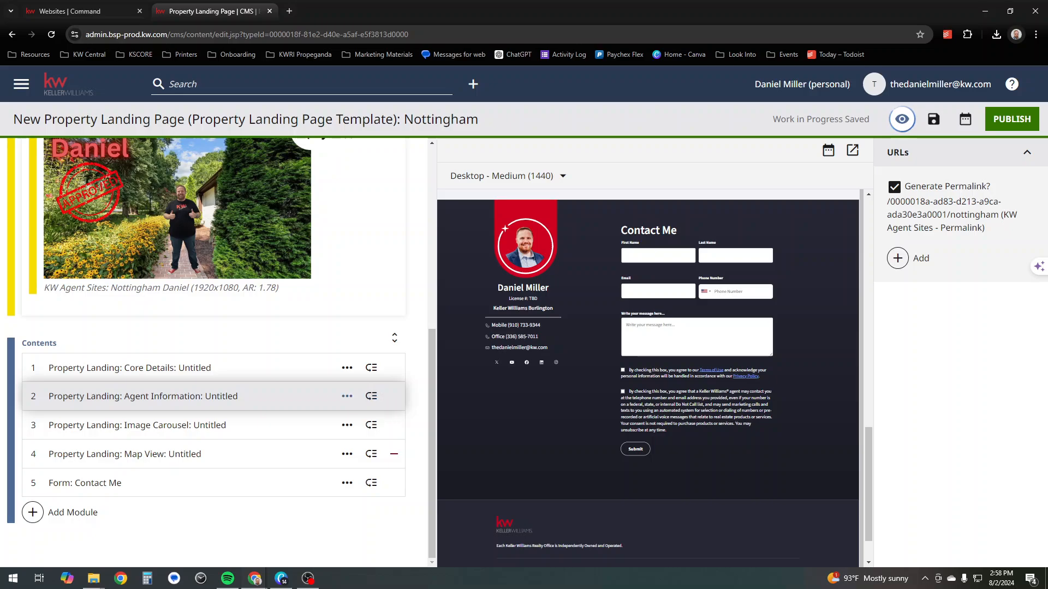
click(347, 396)
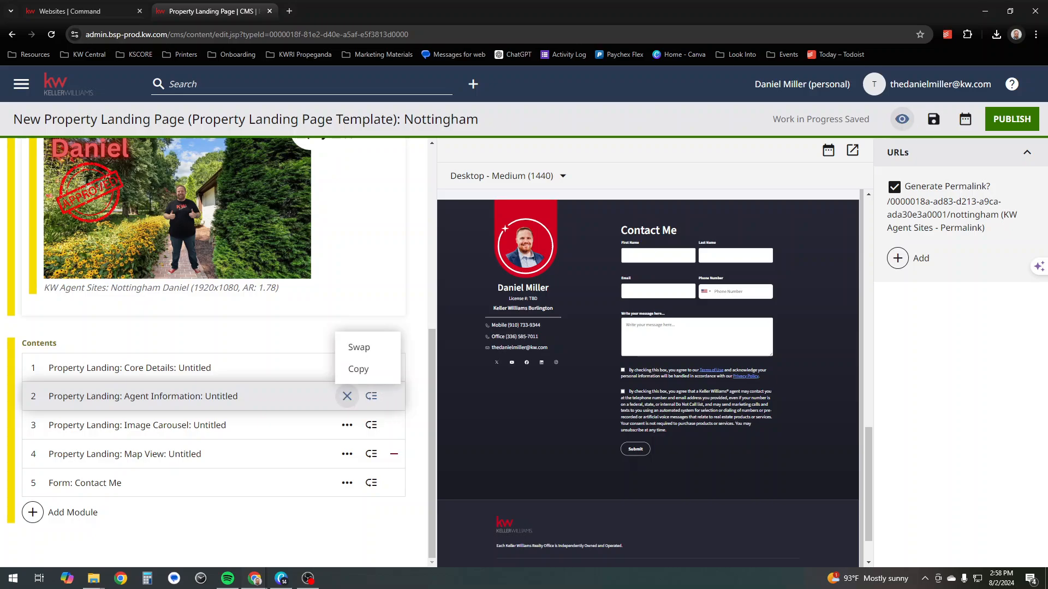
drag(371, 396, 365, 512)
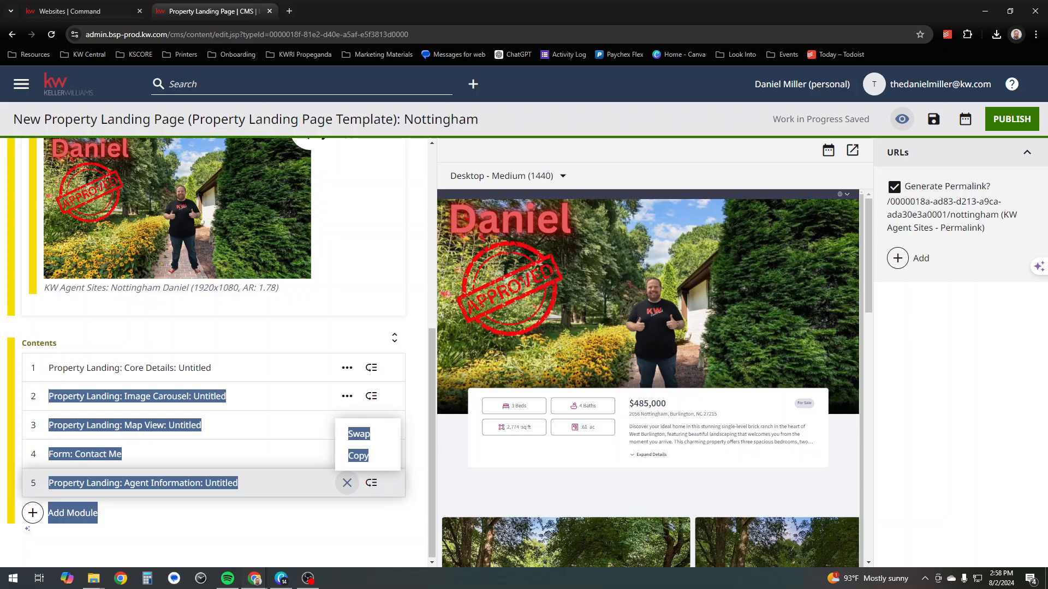
scroll(213, 353, up, 1)
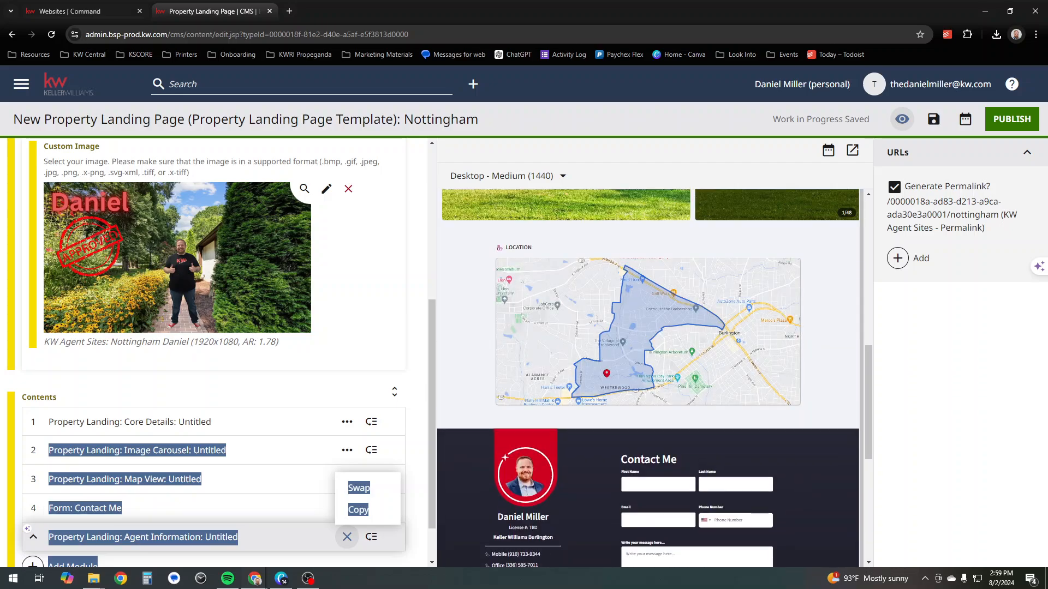
click(313, 479)
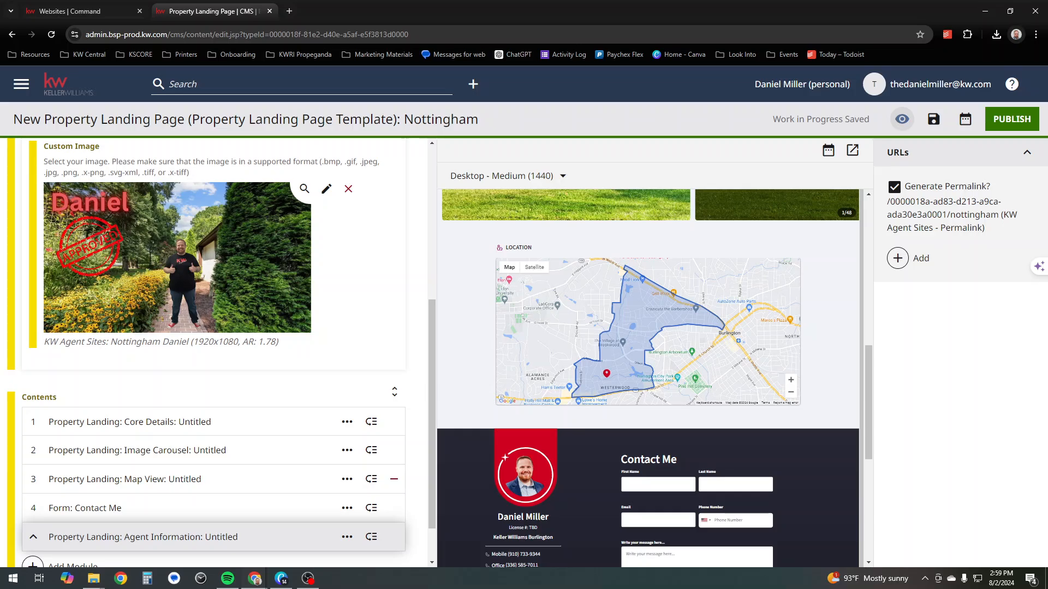
Move the Agent Information module back to second place, directly below Core Details
drag(213, 537, 213, 447)
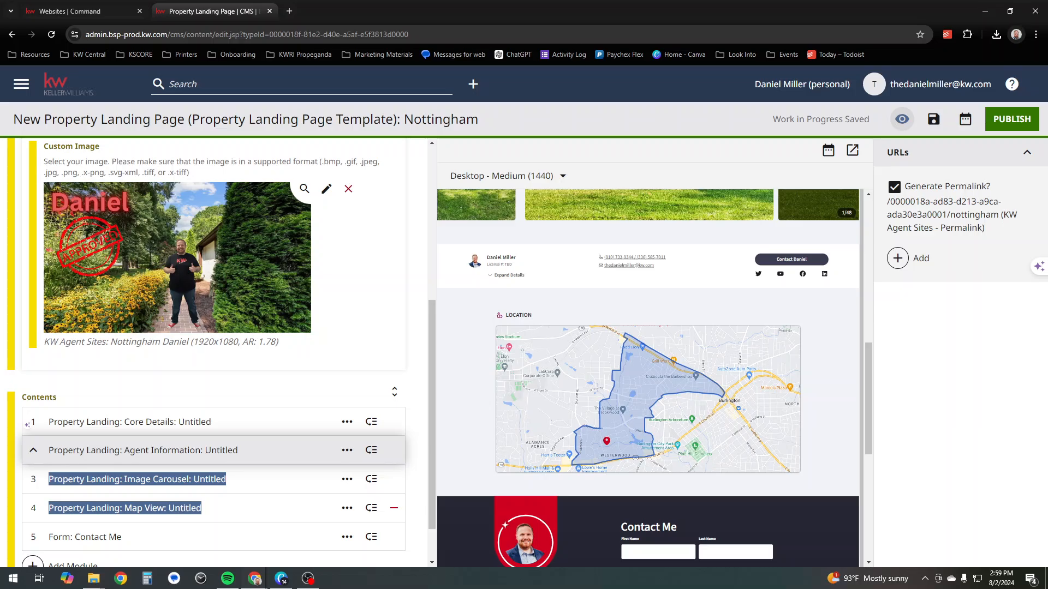
drag(34, 436, 33, 430)
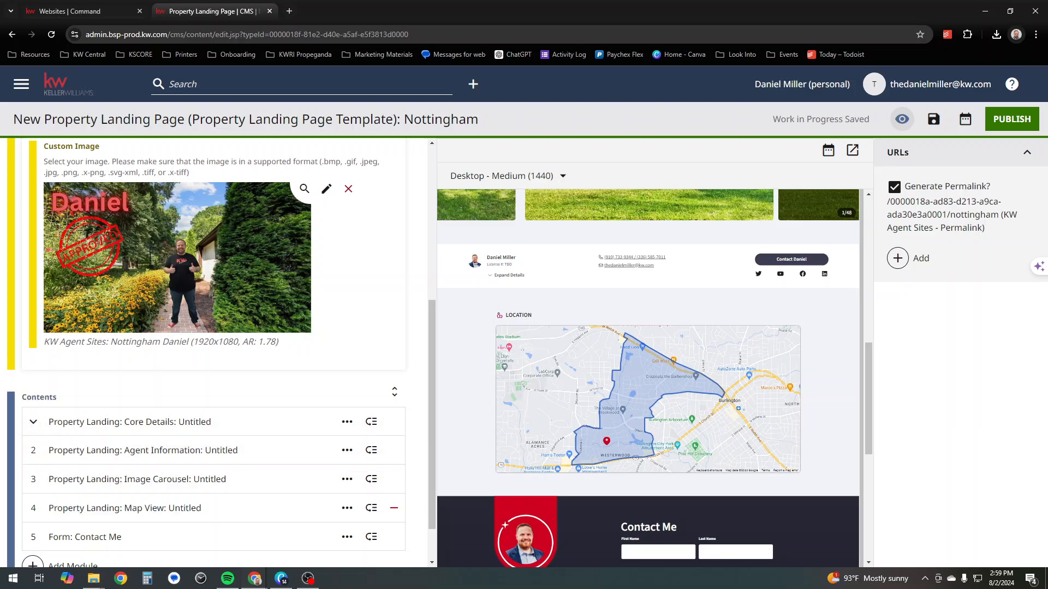
Expand the Core Details module and turn on Hide Title, Hide Category and Hide Price
click(33, 422)
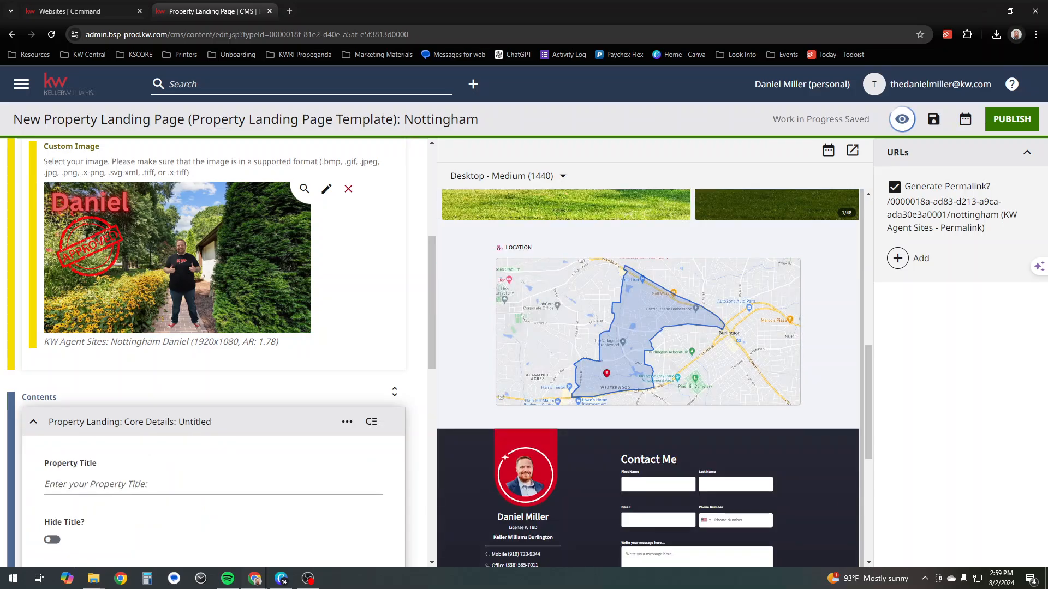
scroll(213, 422, down, 3)
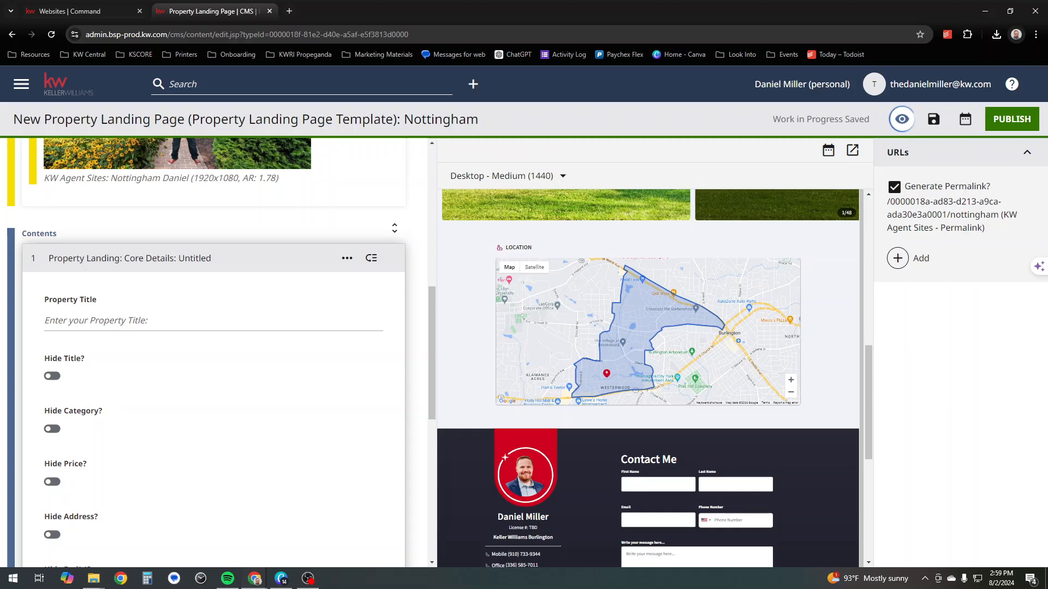
scroll(647, 377, up, 6)
scroll(648, 378, up, 3)
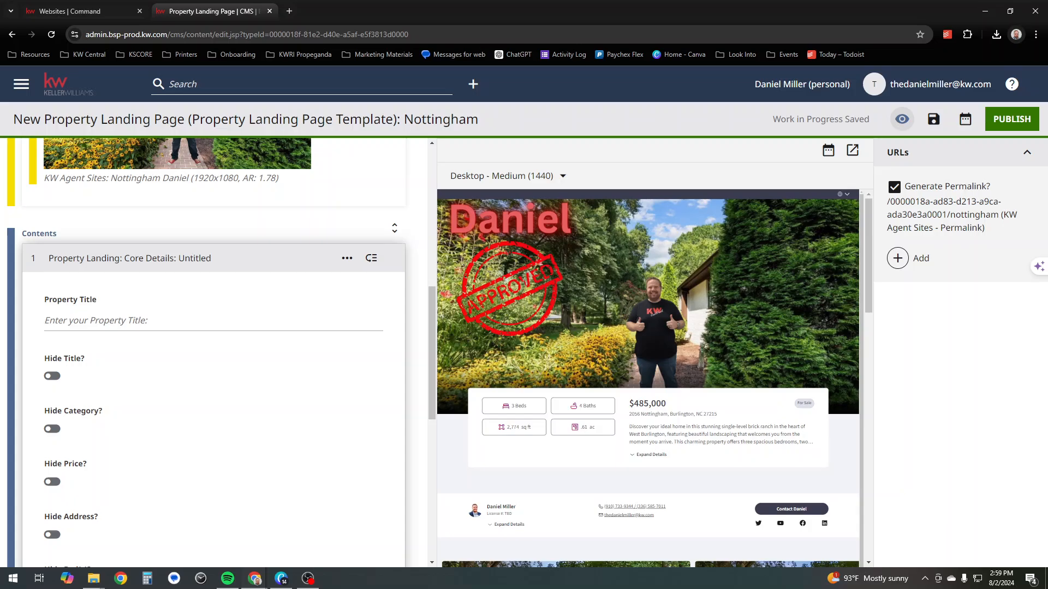
click(52, 376)
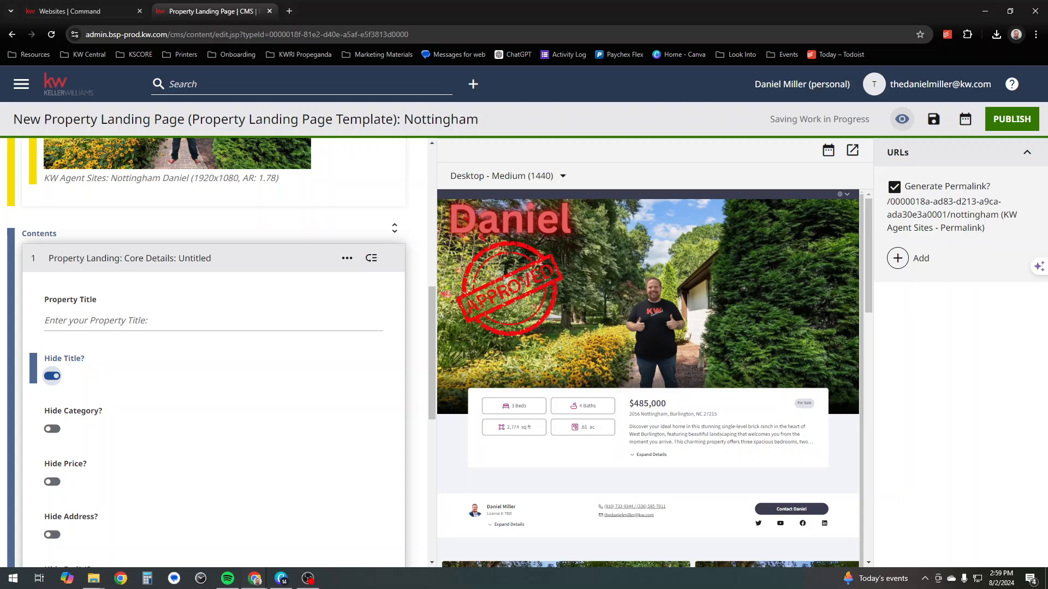
scroll(213, 376, down, 2)
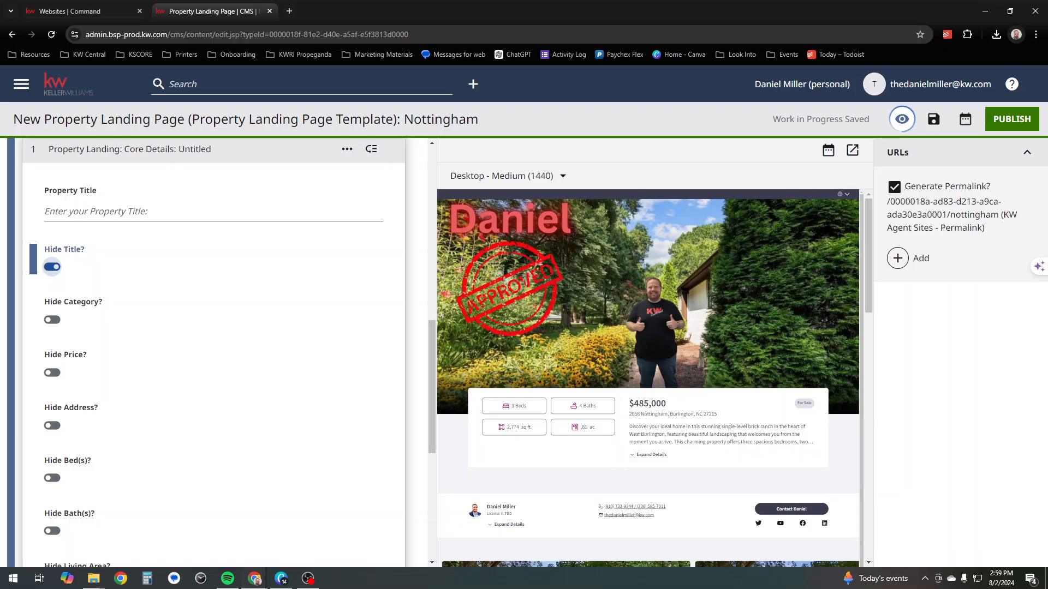
click(52, 320)
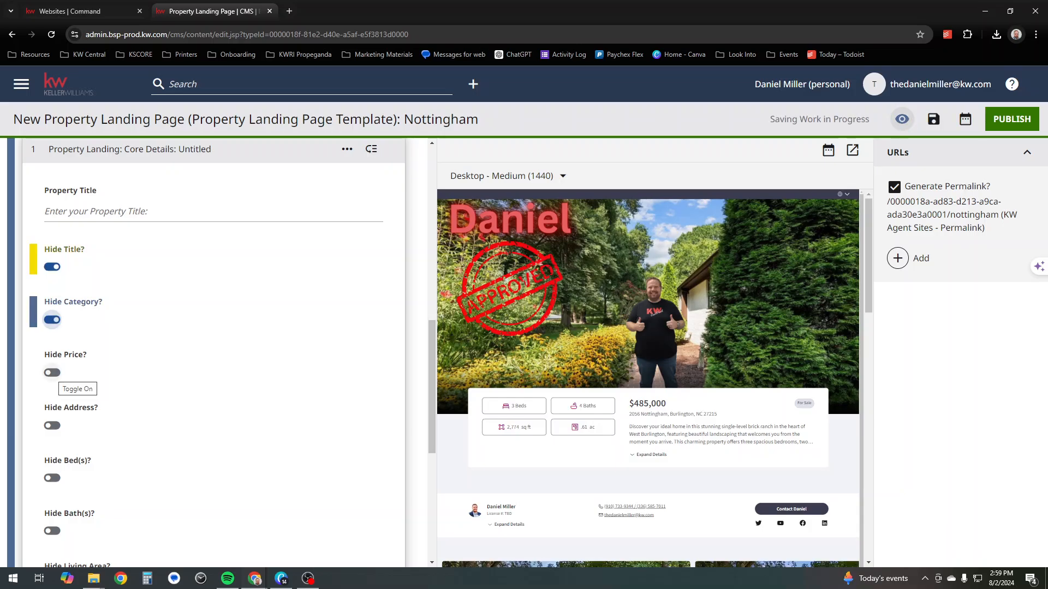
click(52, 374)
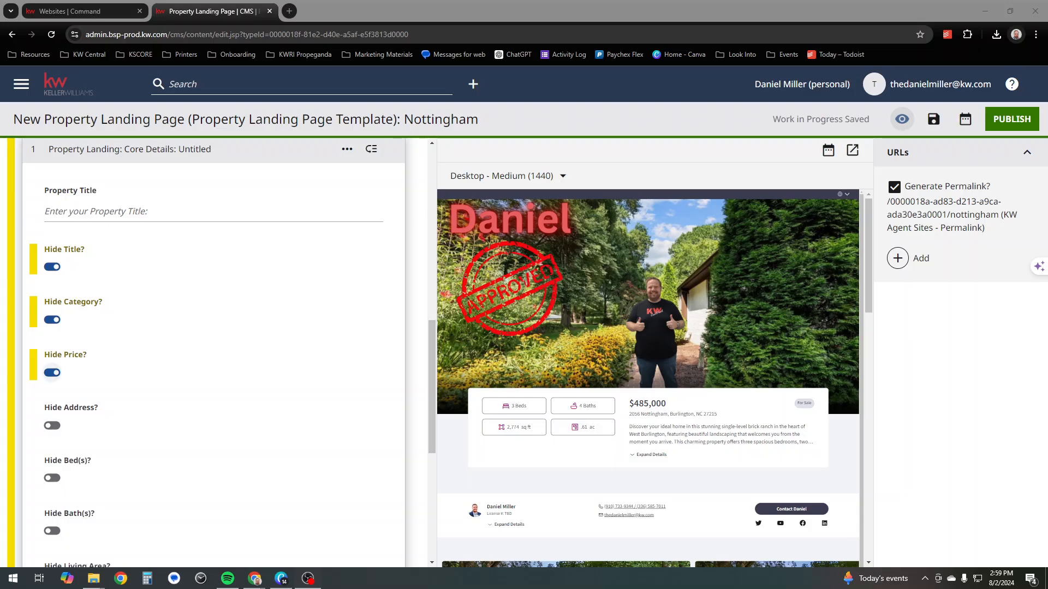
Turn Hide Price, Hide Category and Hide Title back off in the Core Details module
click(52, 373)
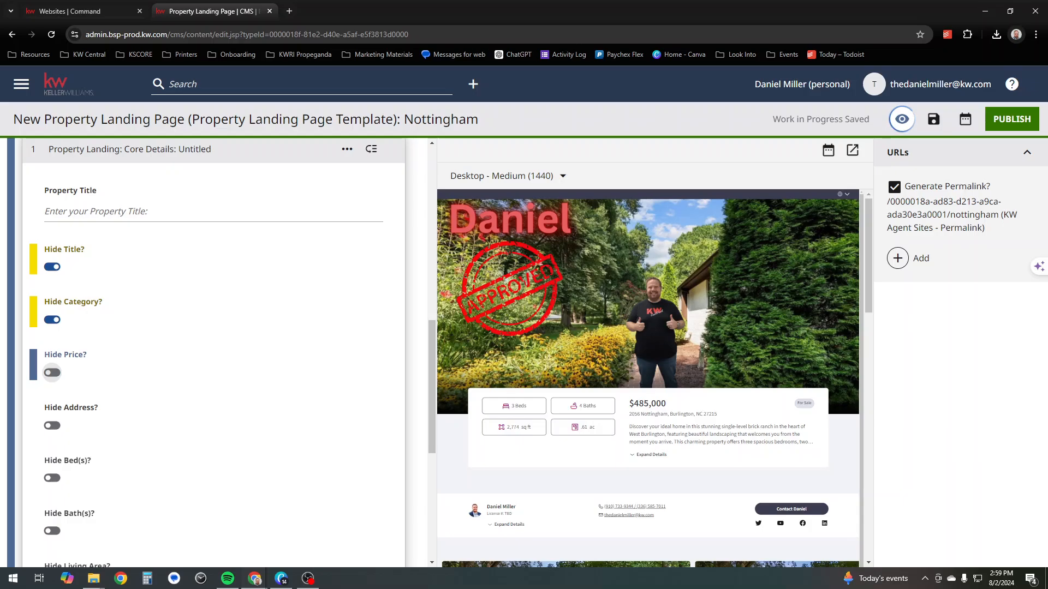
click(52, 320)
click(52, 267)
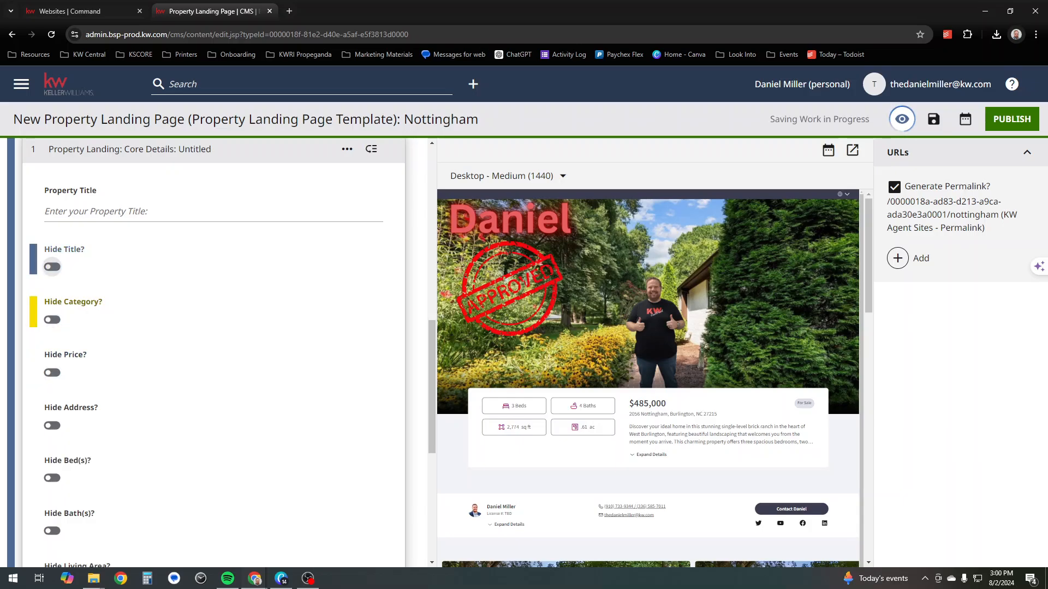
Check the remaining Core Details options and the Agent Information and Image Carousel modules for settings, and collapse Core Details
scroll(51, 267, down, 5)
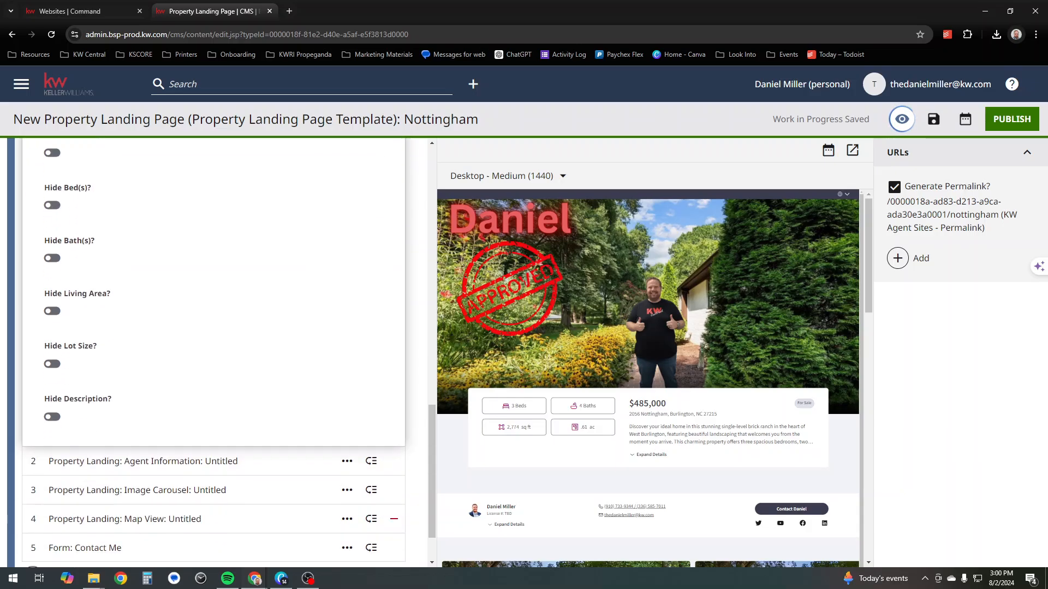
scroll(213, 382, down, 1)
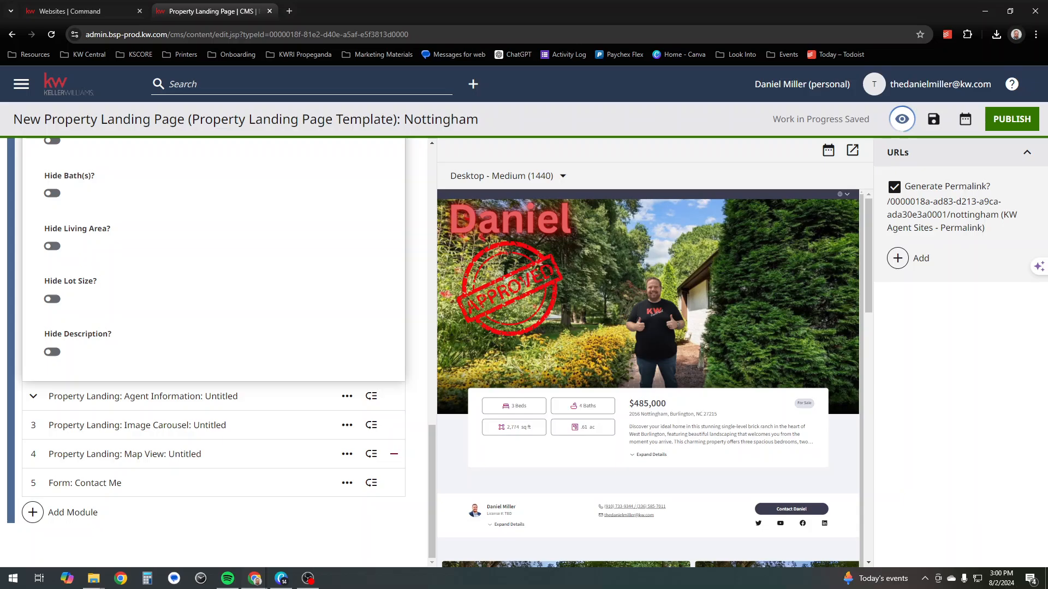
click(143, 397)
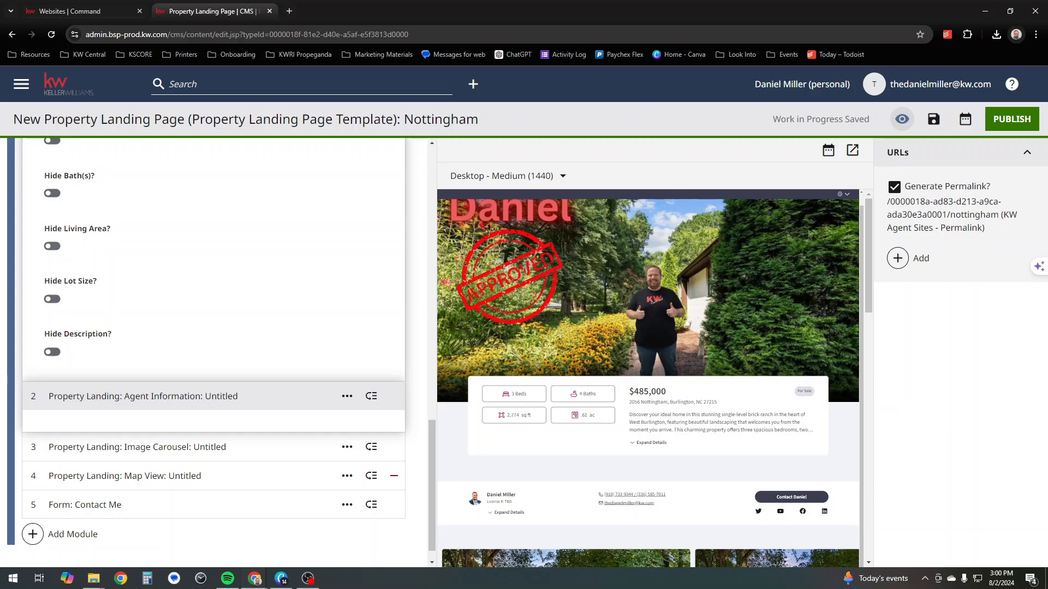
scroll(648, 379, down, 6)
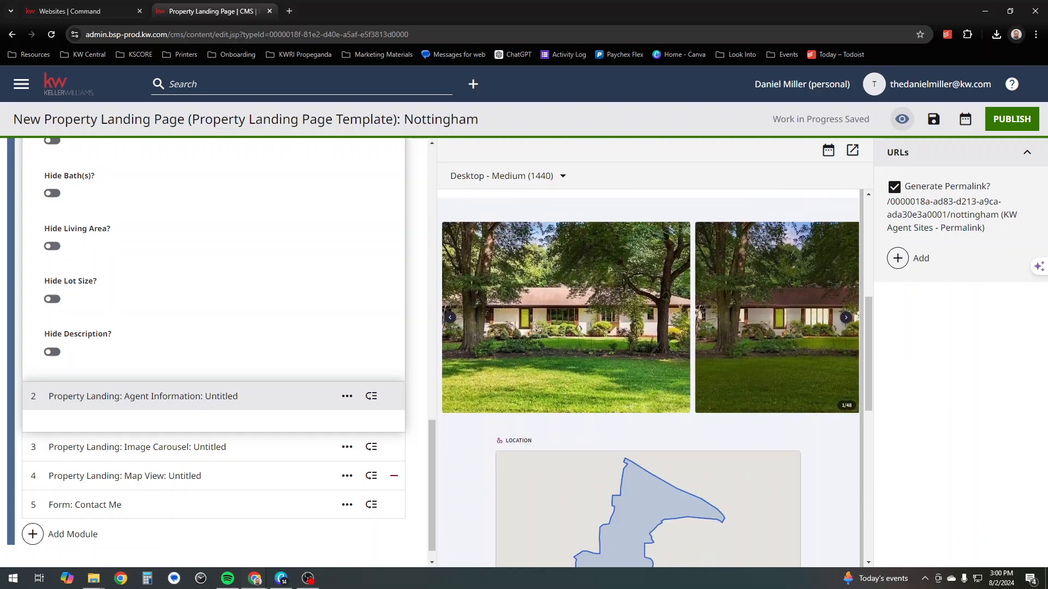
click(137, 447)
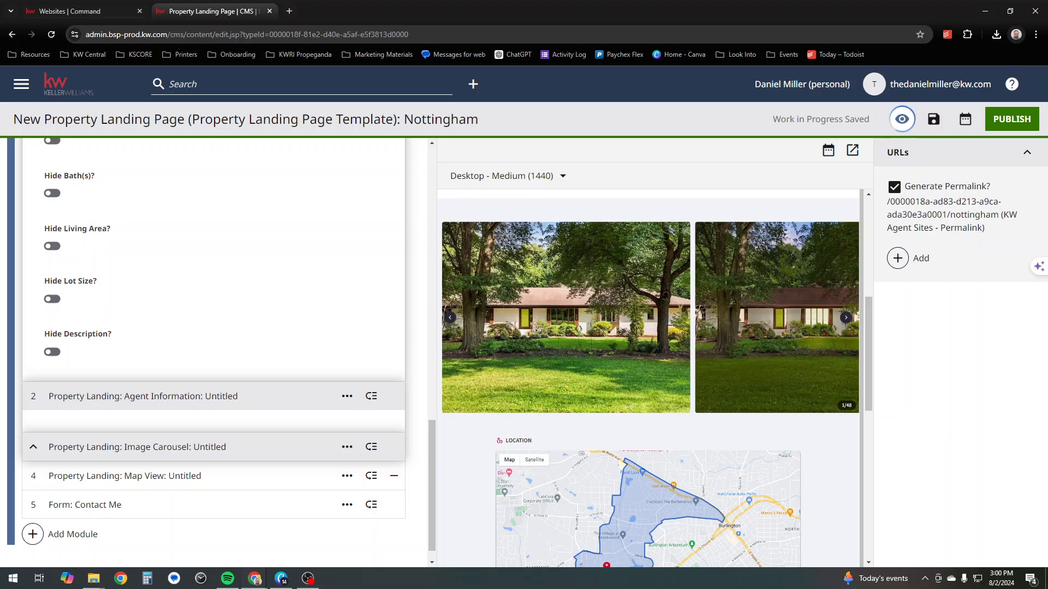
scroll(218, 349, up, 7)
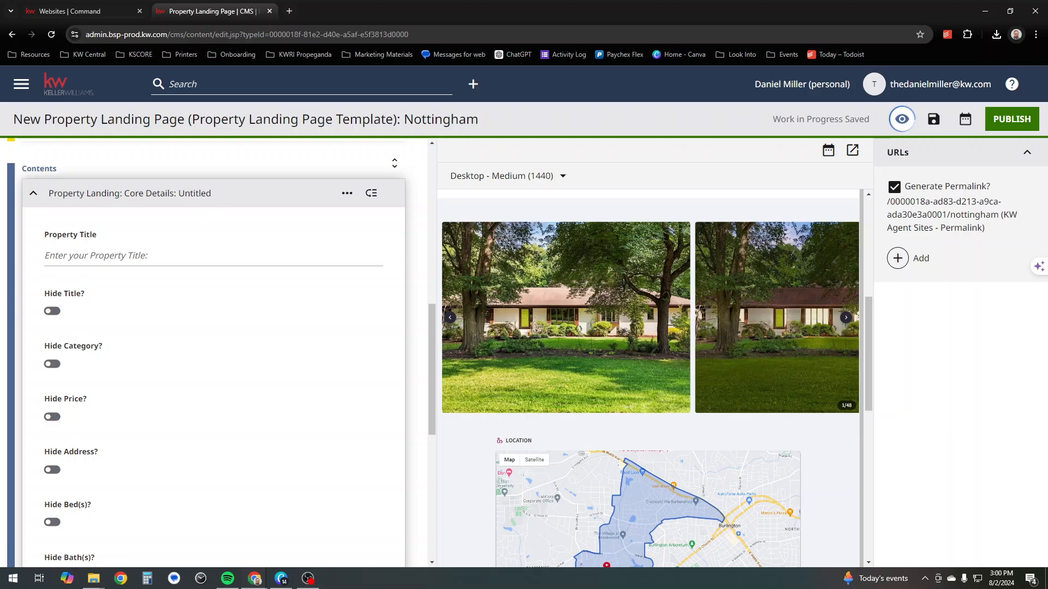
click(395, 163)
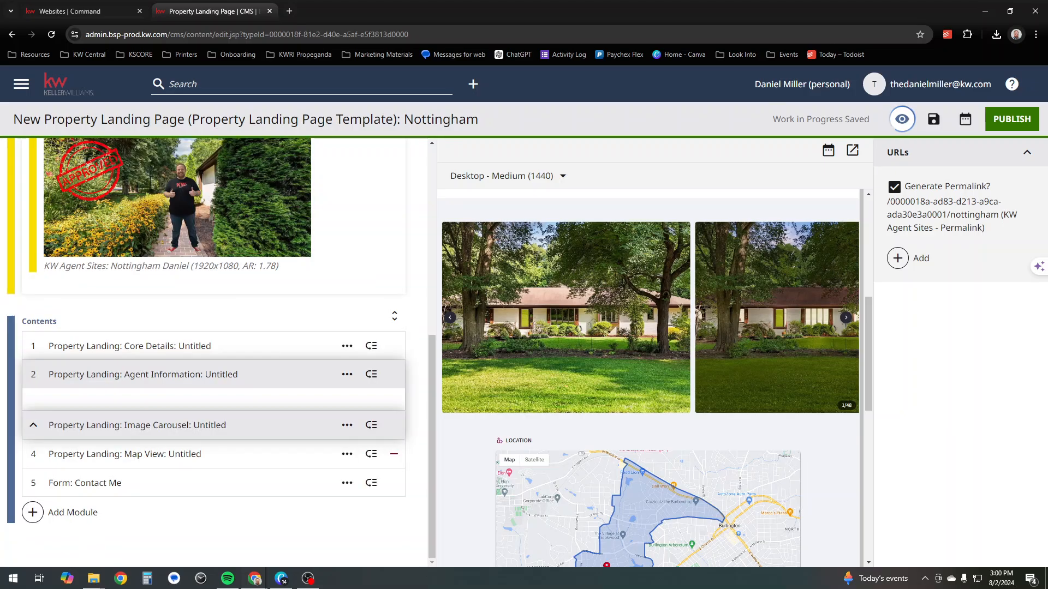
Expand the Map View module and switch Hide Boundary Display Line on, then back off
click(82, 454)
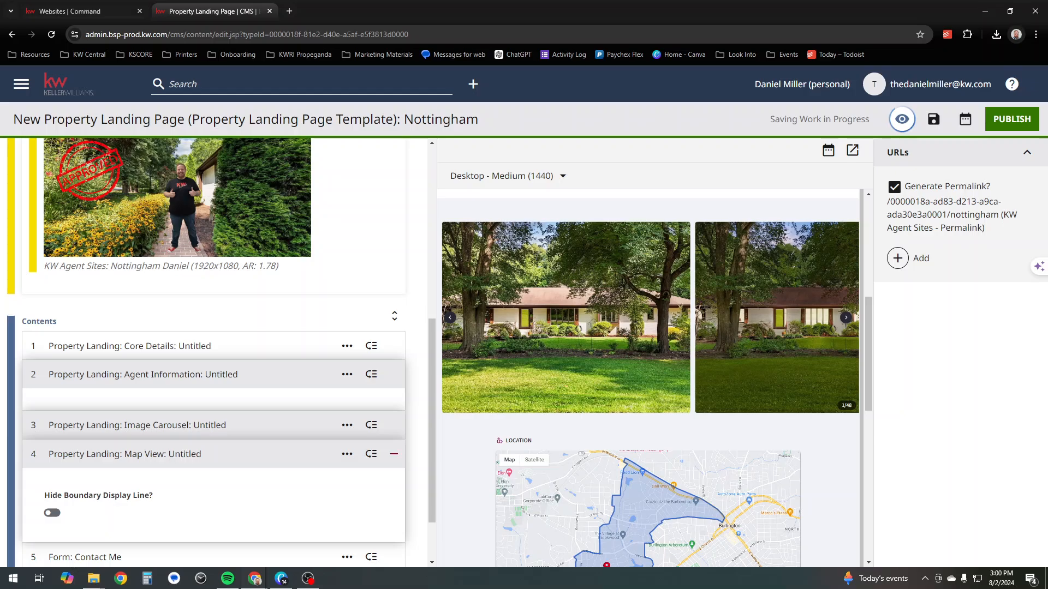
scroll(52, 513, down, 2)
scroll(52, 486, down, 1)
scroll(649, 491, down, 1)
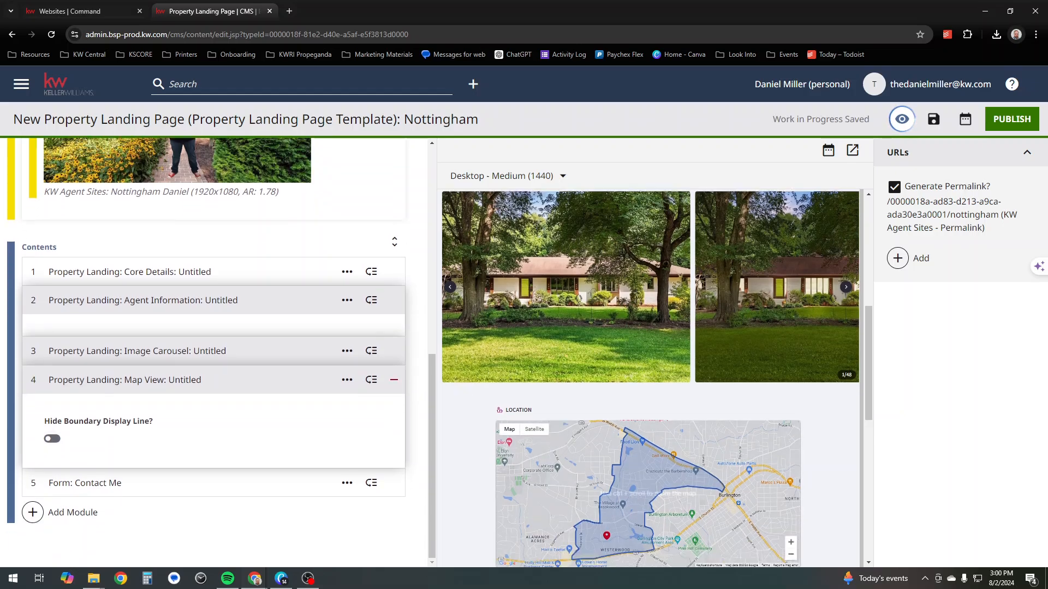
click(53, 439)
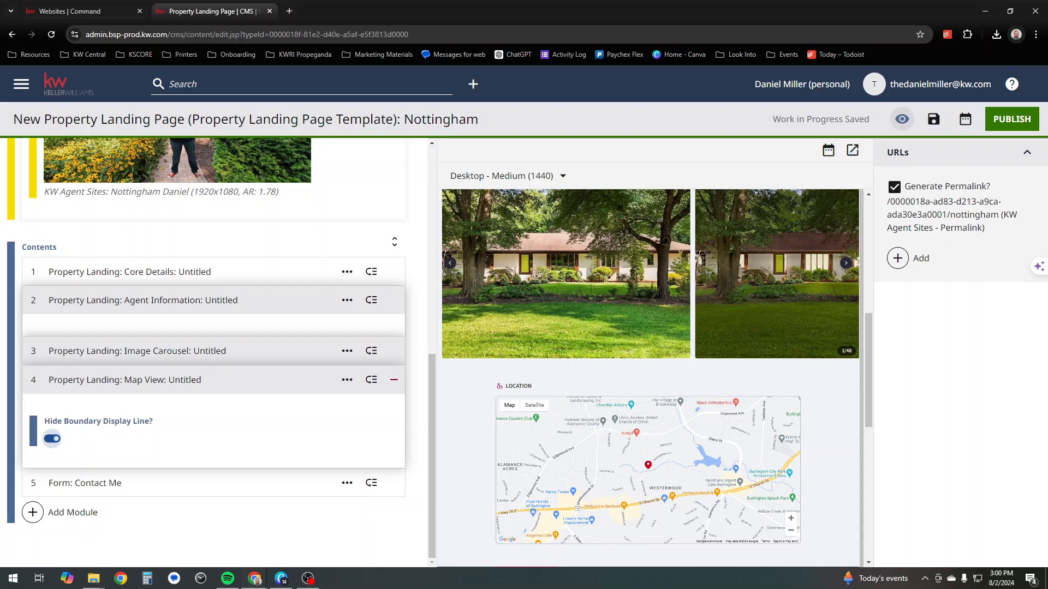
click(52, 438)
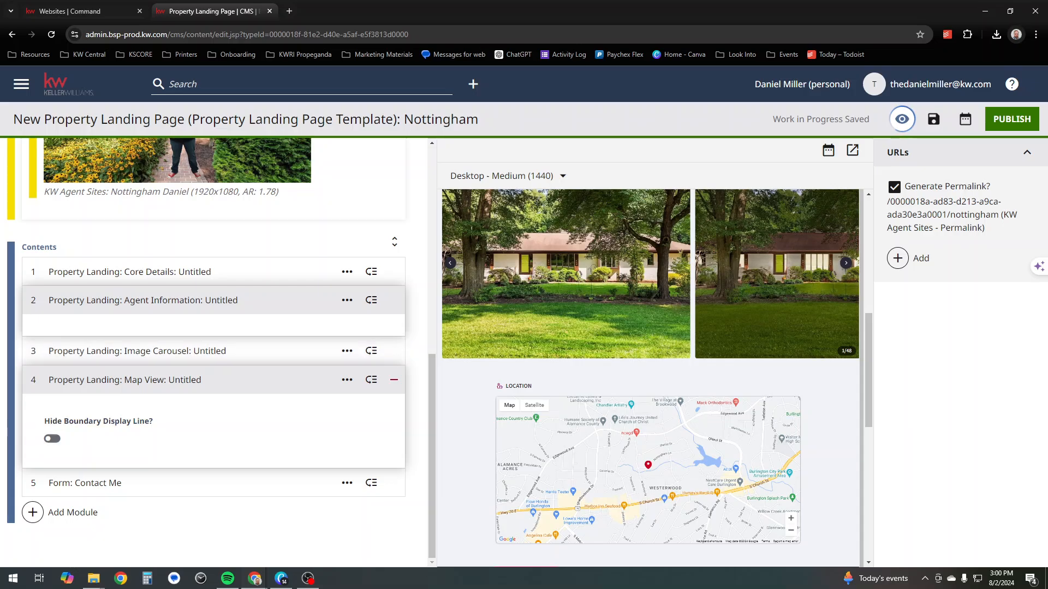
Review the landing page in the preview pane and as a full-size shared preview in a separate tab, and close that tab
scroll(648, 376, down, 4)
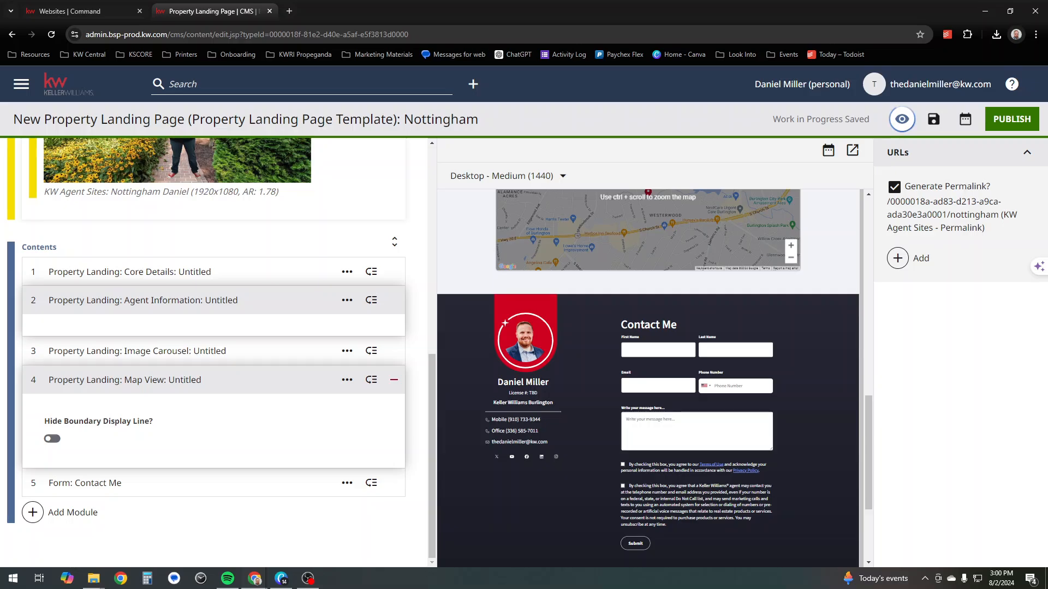
scroll(648, 376, up, 6)
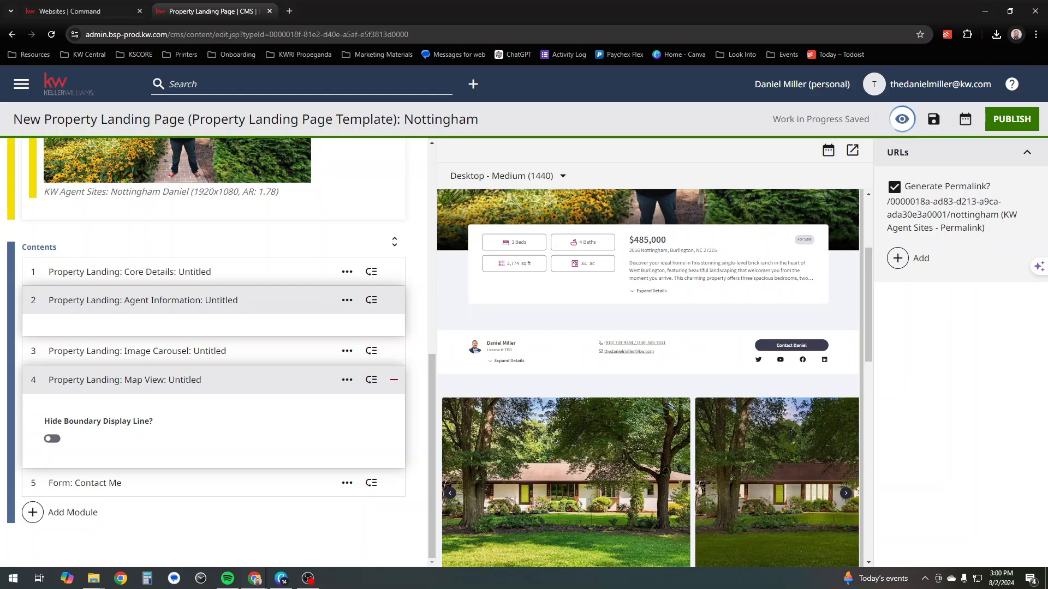
scroll(649, 376, up, 3)
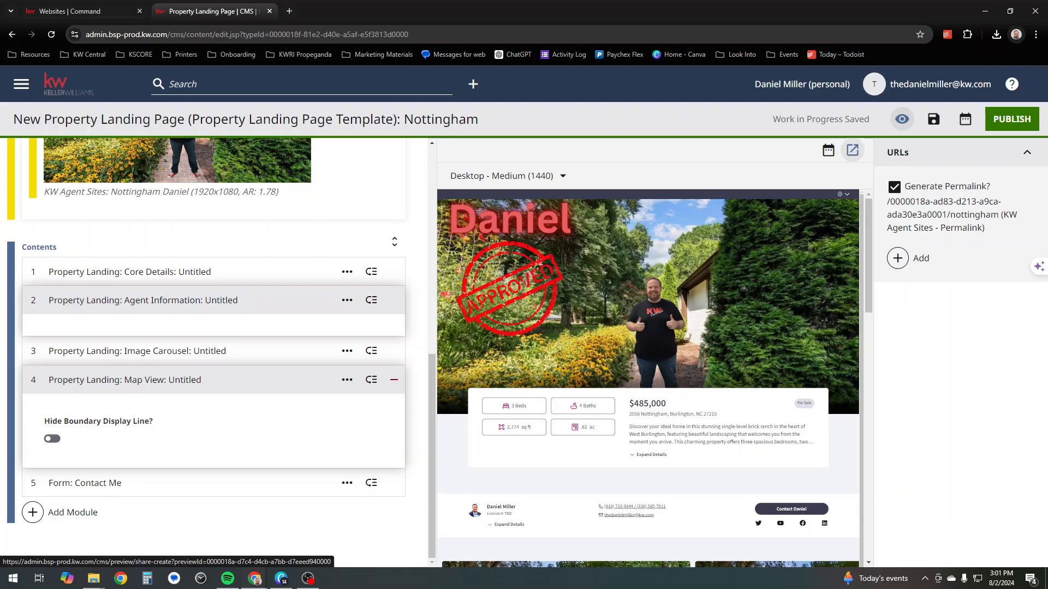
click(852, 150)
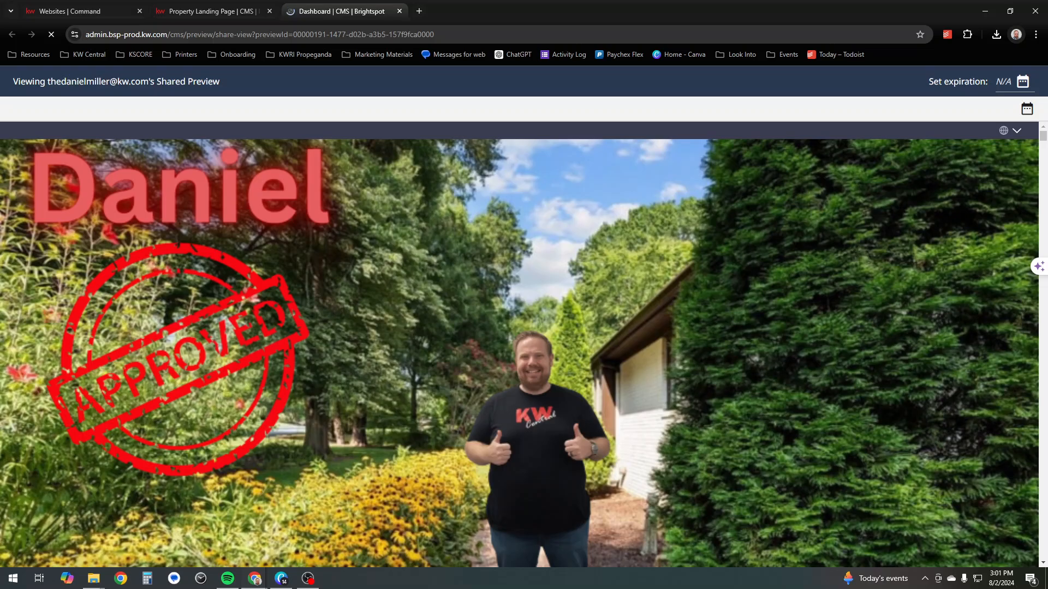
scroll(524, 349, down, 3)
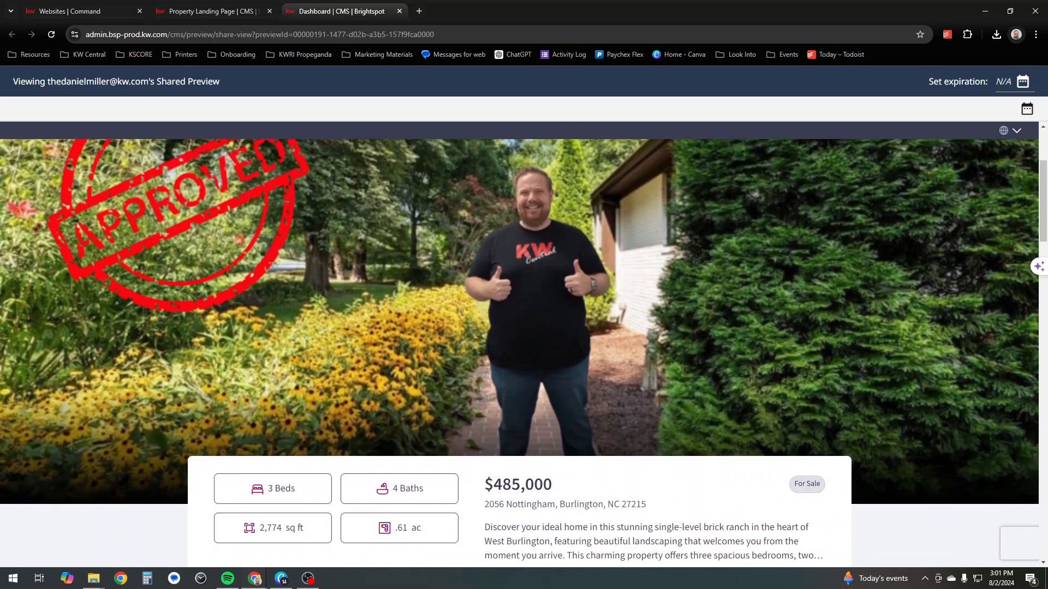
scroll(524, 350, down, 10)
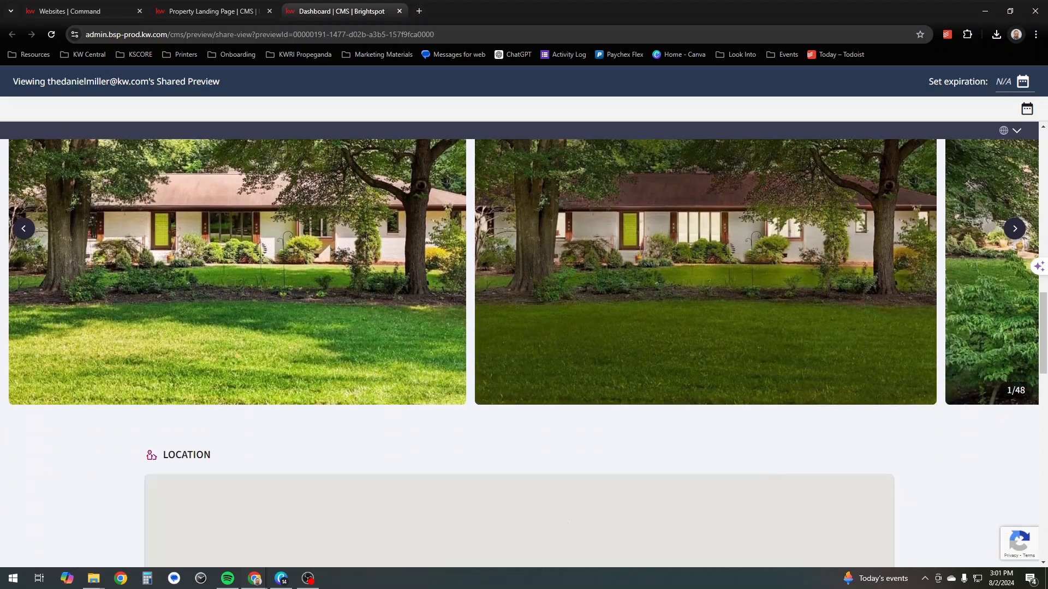
scroll(524, 350, up, 15)
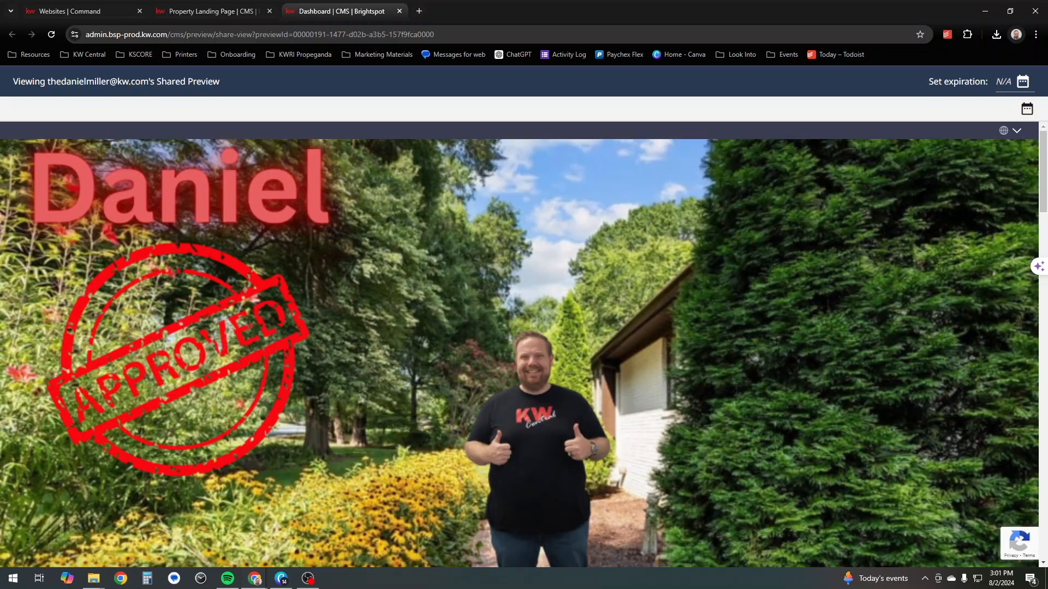
click(399, 11)
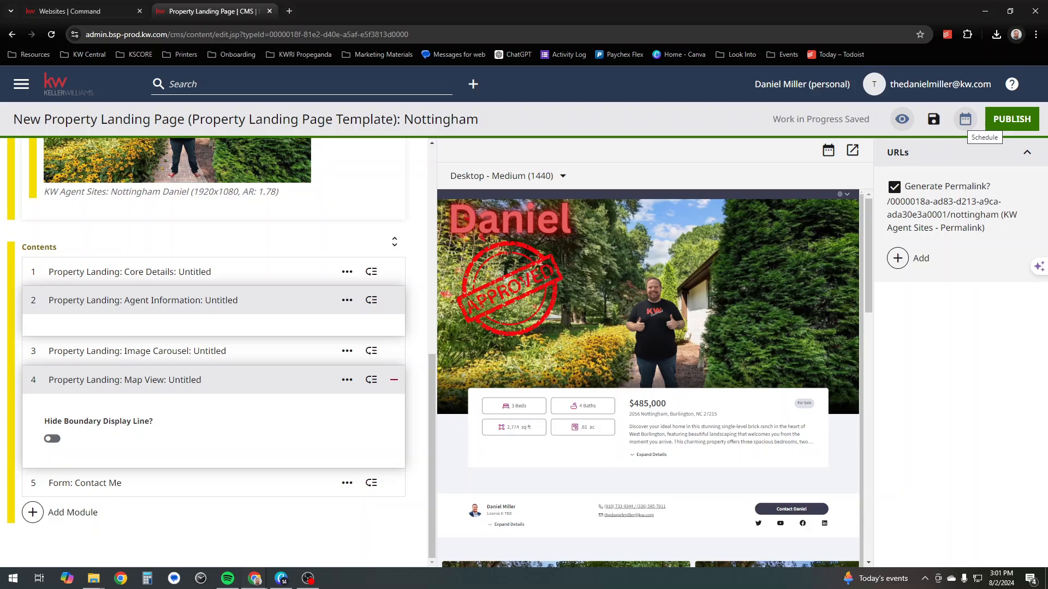
Check the publish scheduling calendar, close it without setting a date, publish the Nottingham landing page immediately, and publish it once more
click(966, 119)
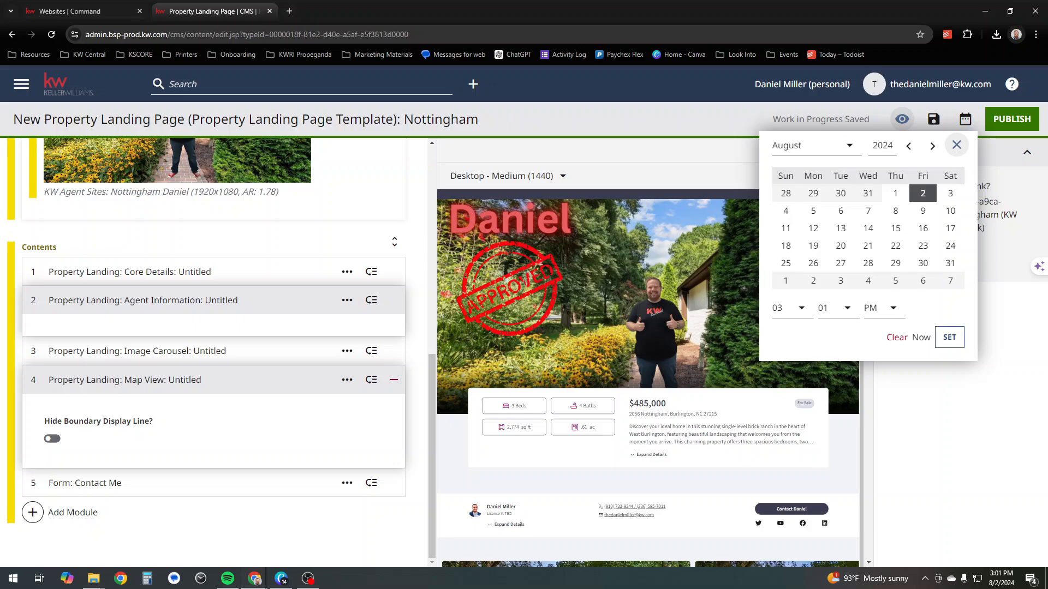
click(956, 145)
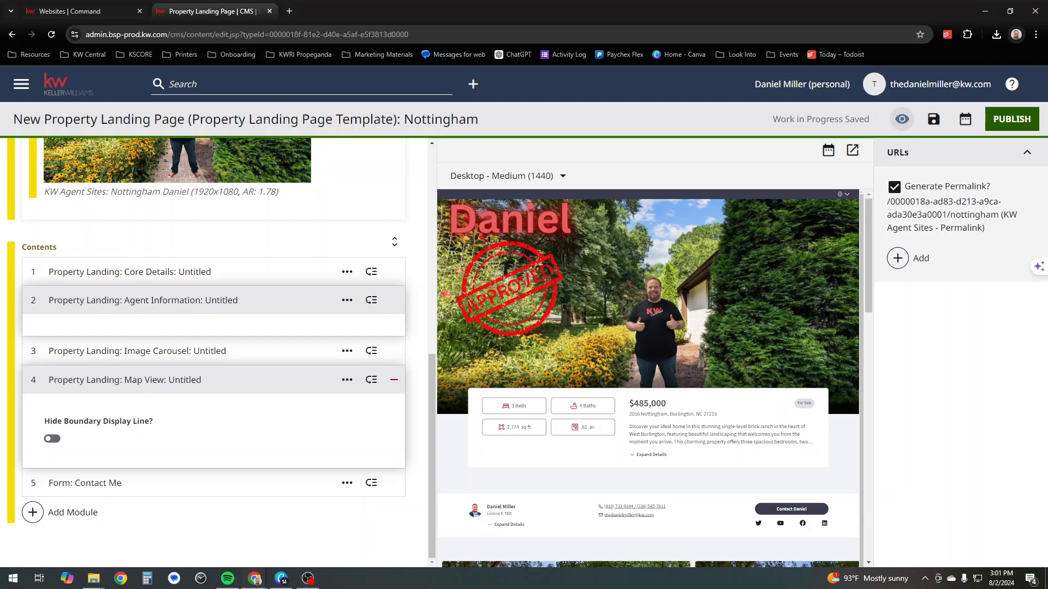
click(1011, 119)
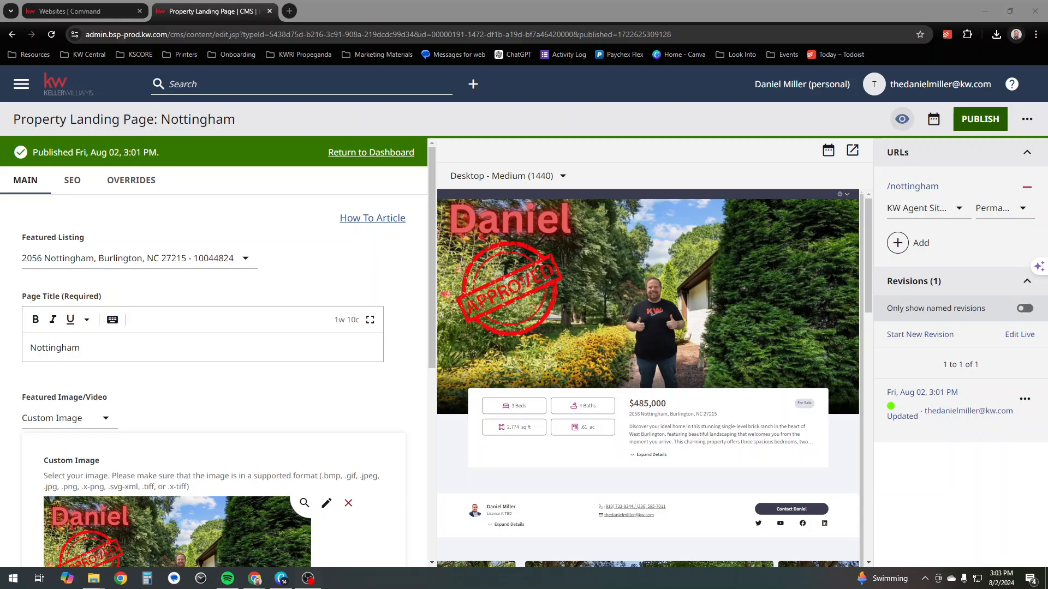
click(980, 119)
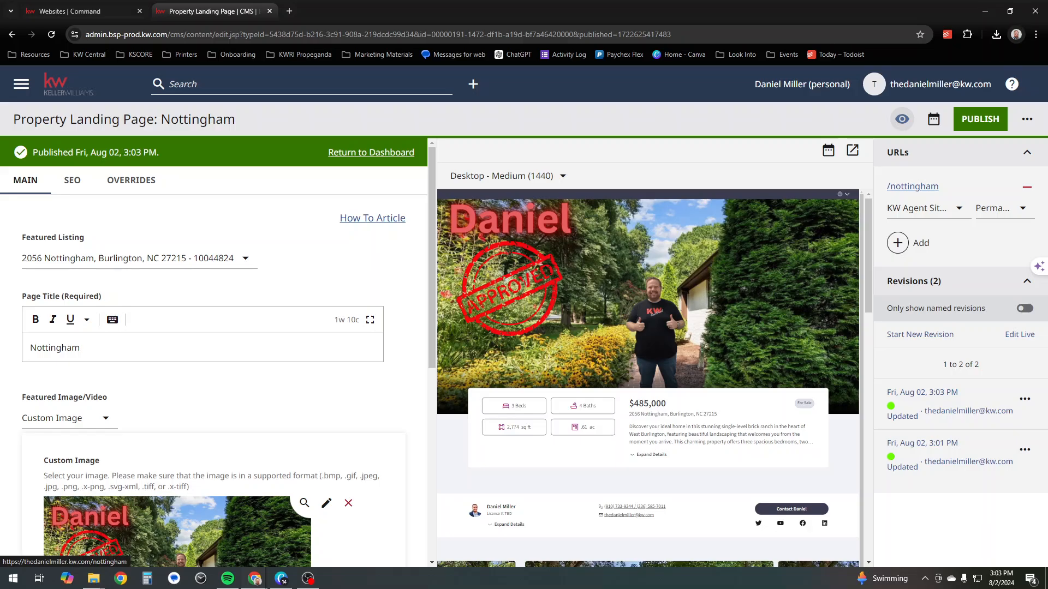
Copy the link address of the /nottingham permalink and load the published page in a new Incognito window
right_click(906, 187)
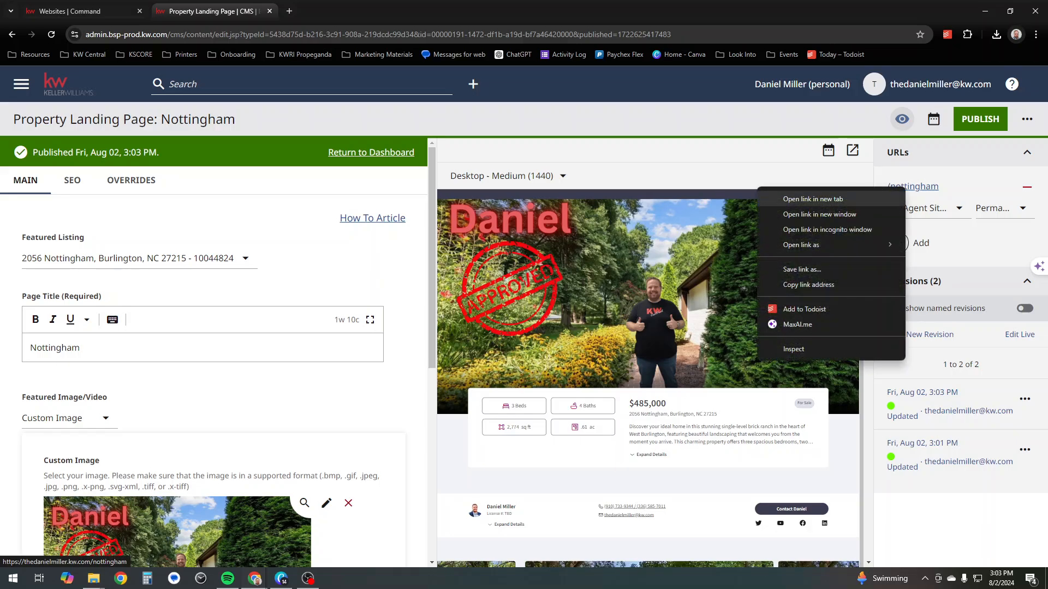
click(808, 285)
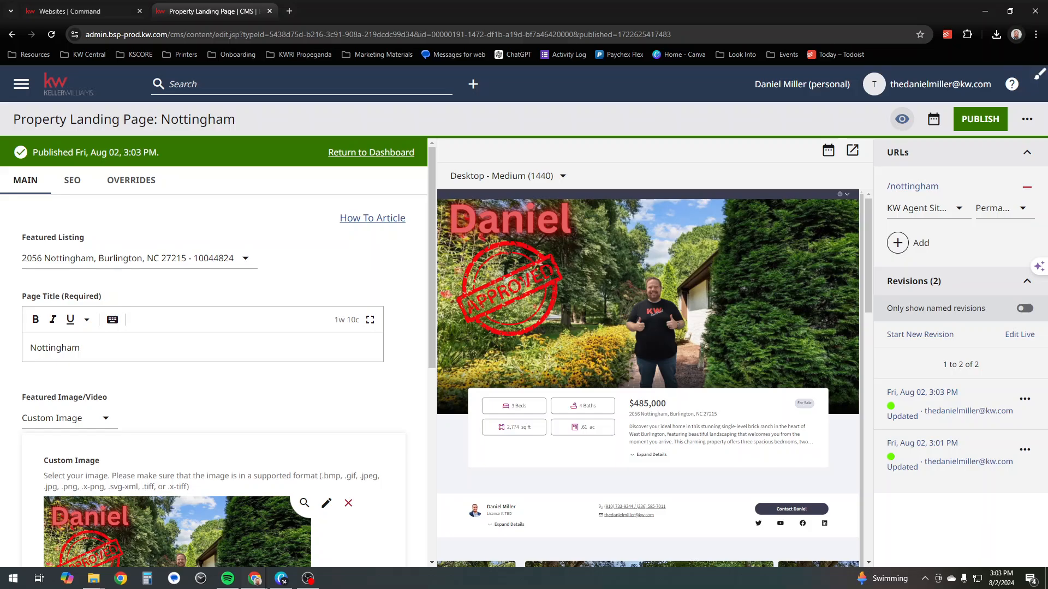
click(1036, 35)
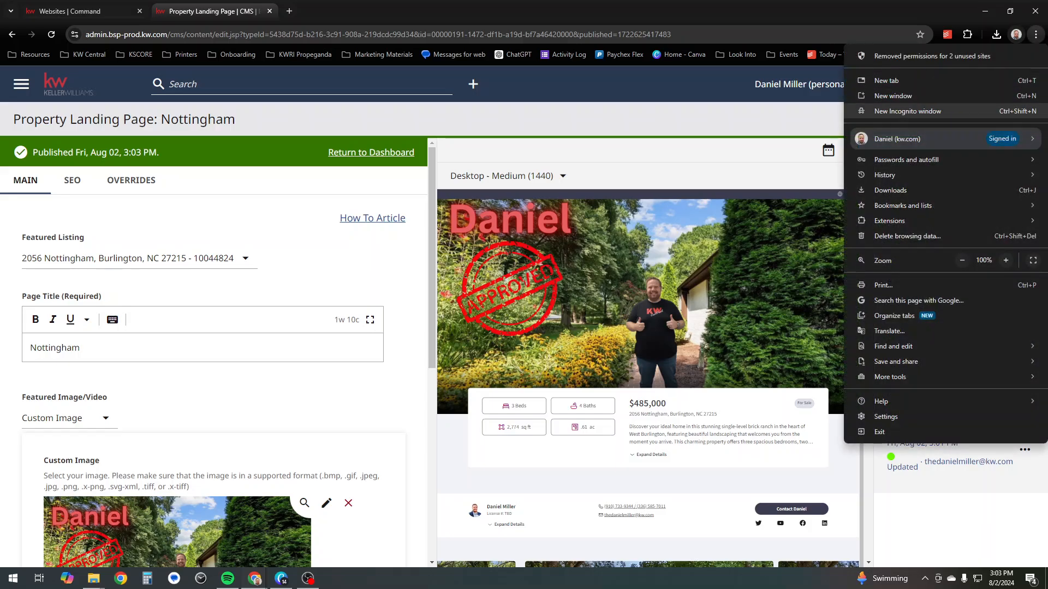
click(908, 111)
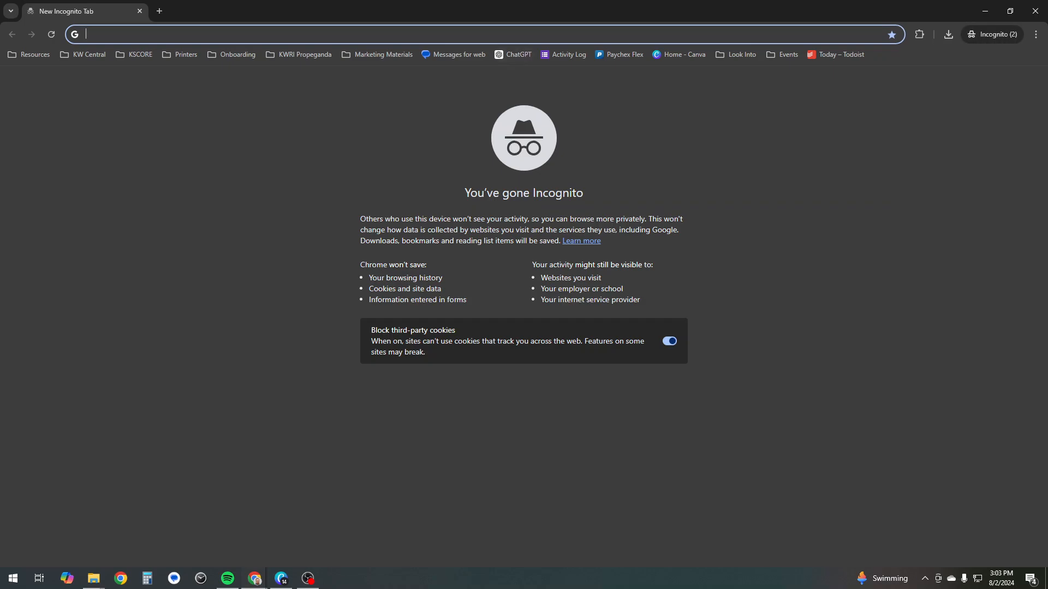
text(https://thedanielmiller.kw.com/nottingham)
key(Return)
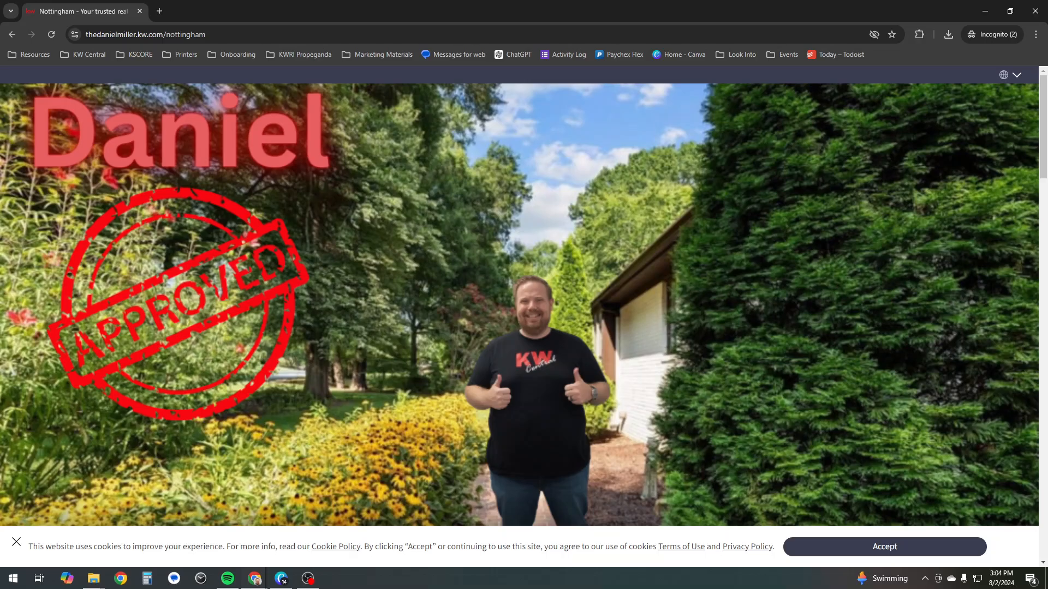
Review the hero image, core details with the full property description expanded, and agent information on the live page
scroll(524, 305, down, 5)
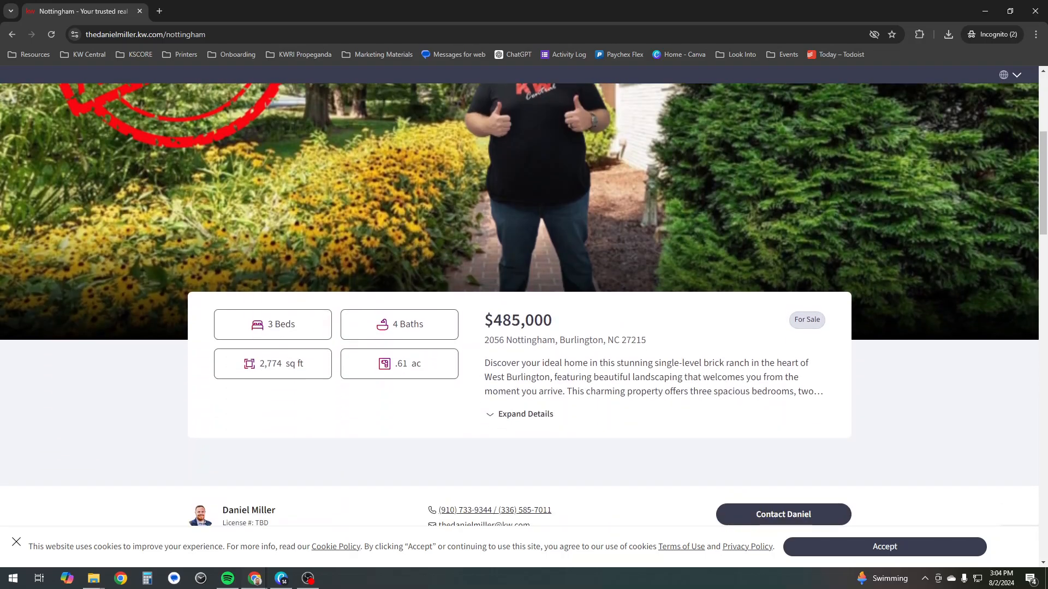
scroll(520, 305, down, 2)
click(520, 305)
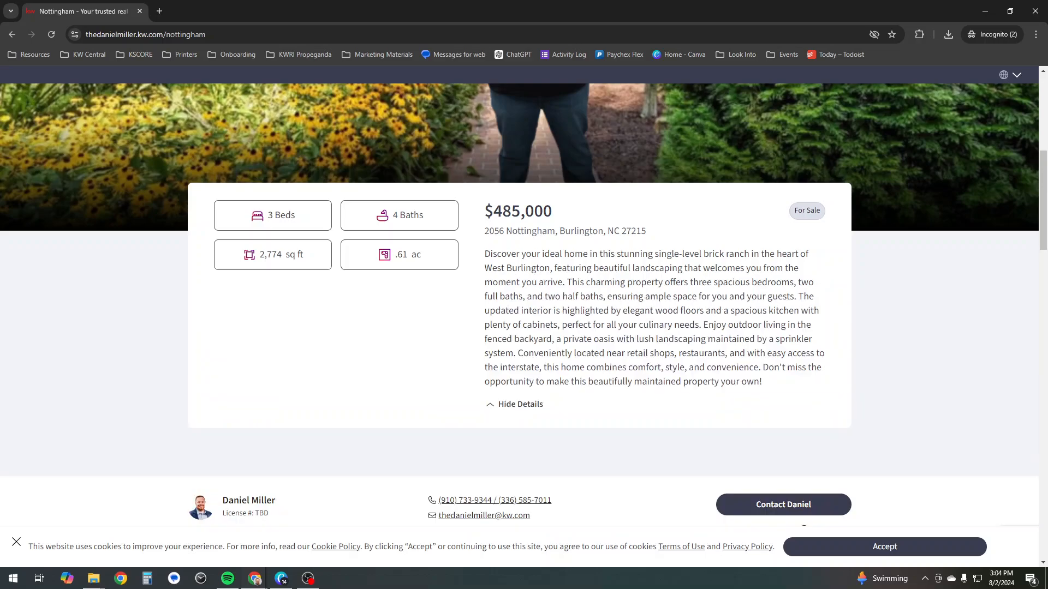
scroll(524, 305, down, 5)
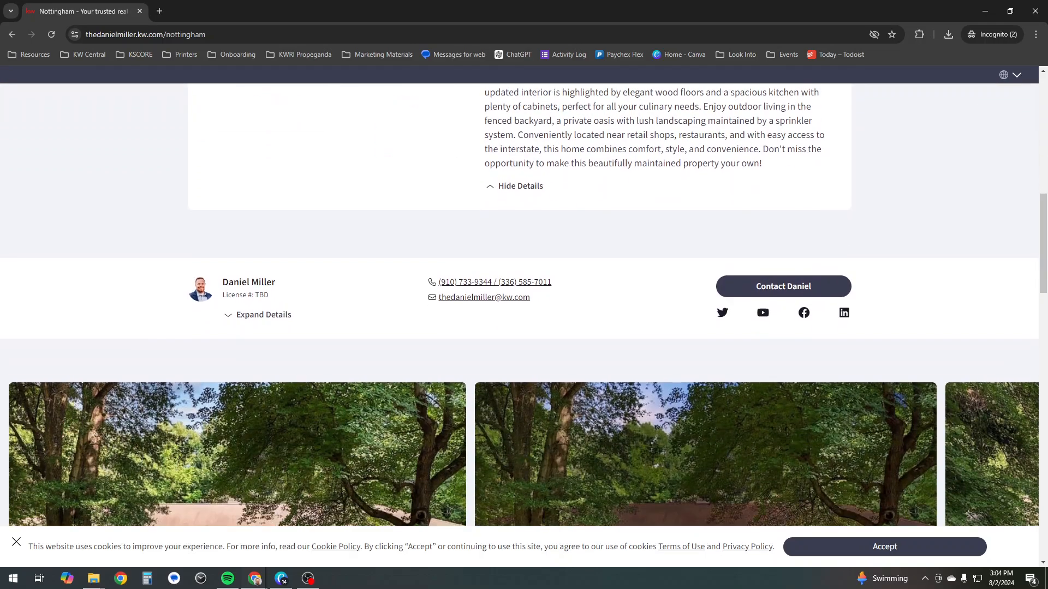
Browse forward through the property photos in the live page's image carousel
scroll(524, 306, down, 4)
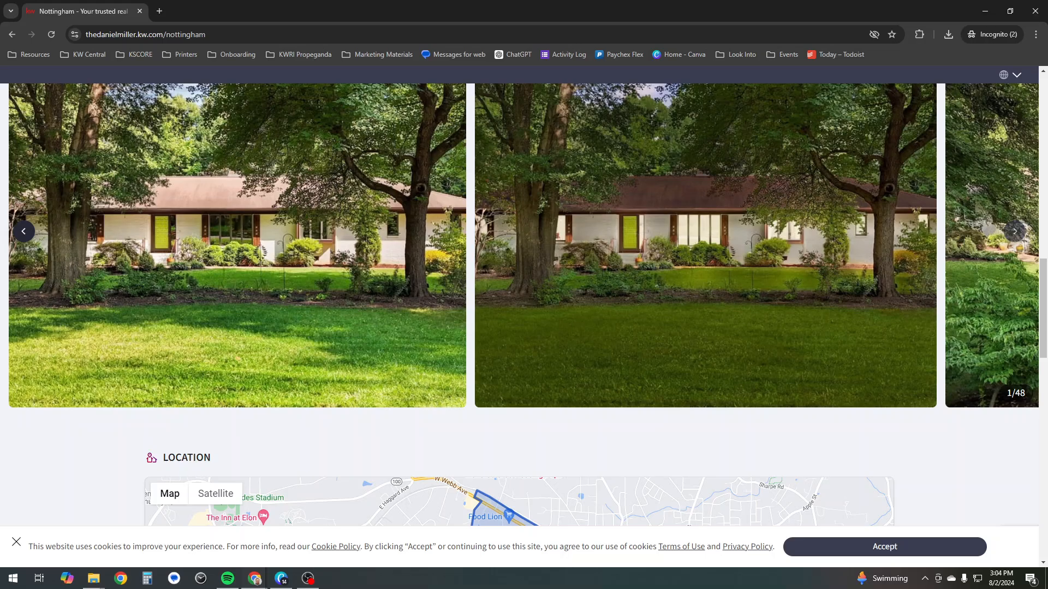
click(1014, 231)
click(1015, 232)
click(1015, 231)
click(1014, 231)
click(1014, 232)
click(1014, 232)
click(1014, 231)
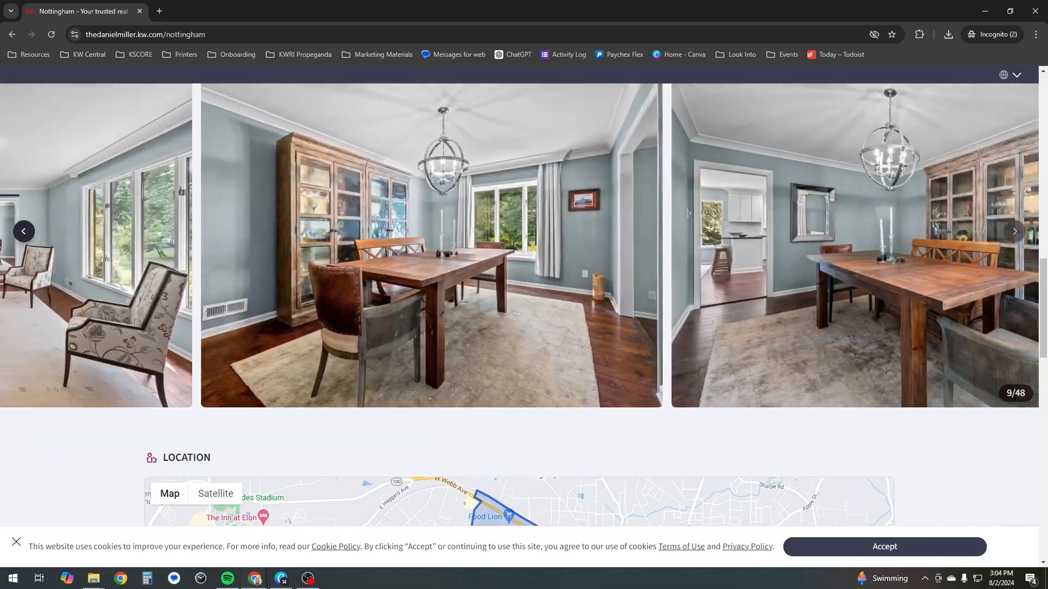
click(1014, 231)
click(1014, 231)
click(1014, 231)
click(1014, 232)
Examine the live page's location map and contact form, and go back over the hero image and property details
scroll(1015, 232, down, 5)
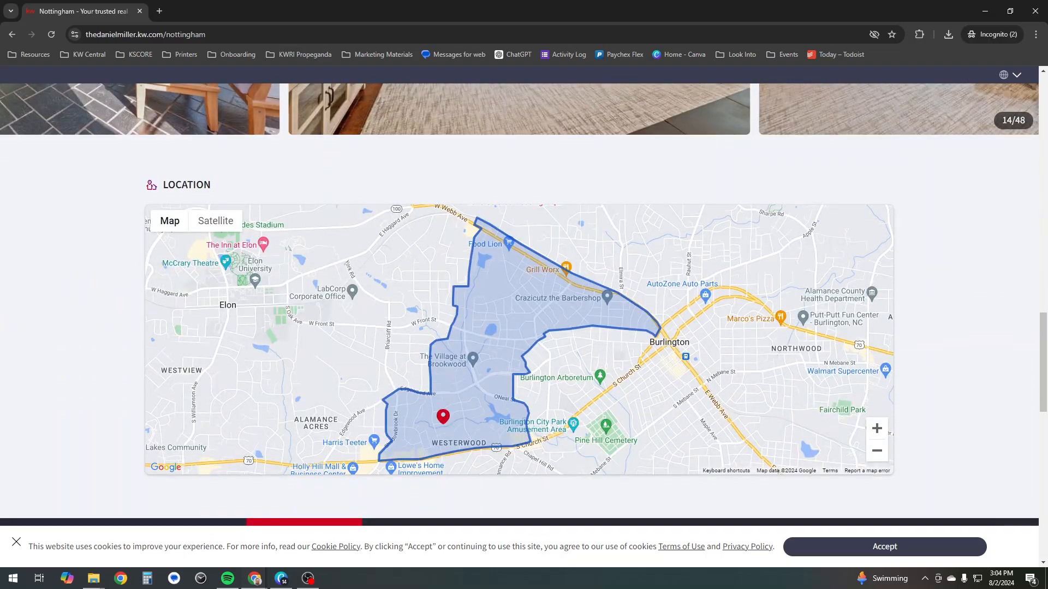
scroll(524, 306, down, 10)
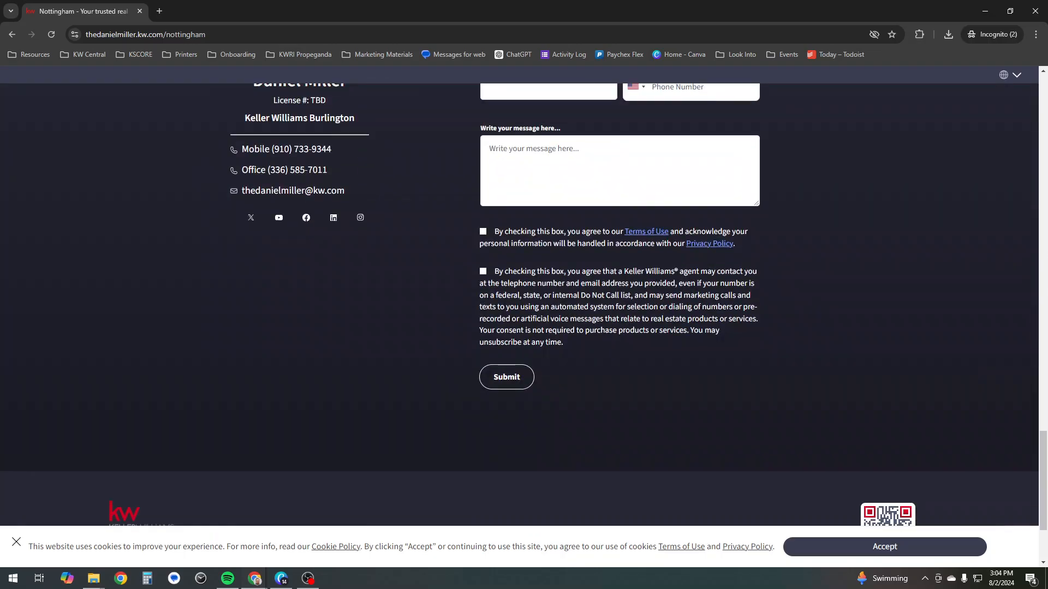
scroll(519, 306, up, 20)
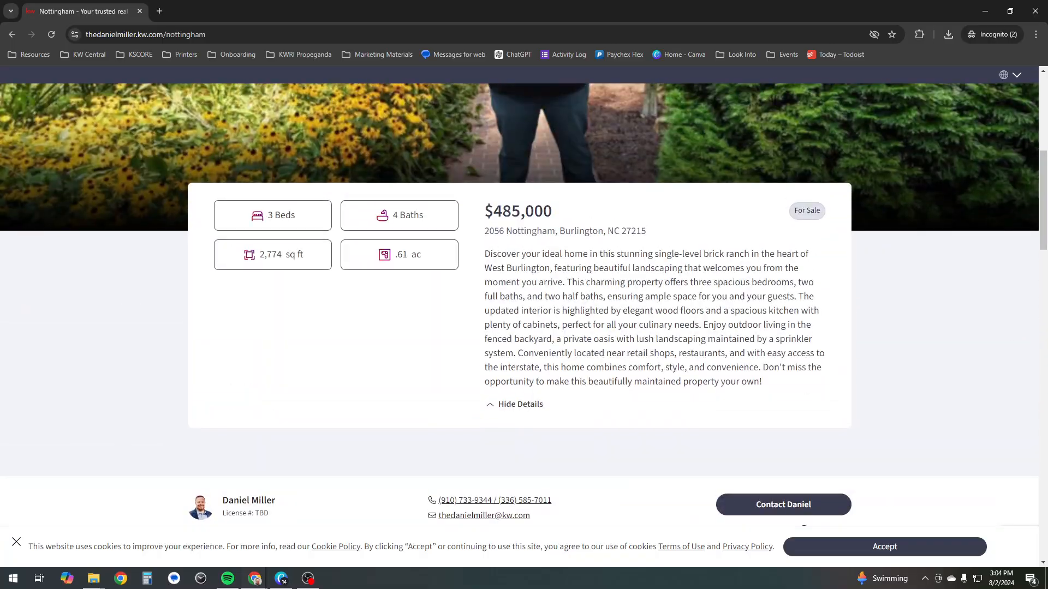
scroll(524, 305, down, 8)
scroll(524, 306, up, 7)
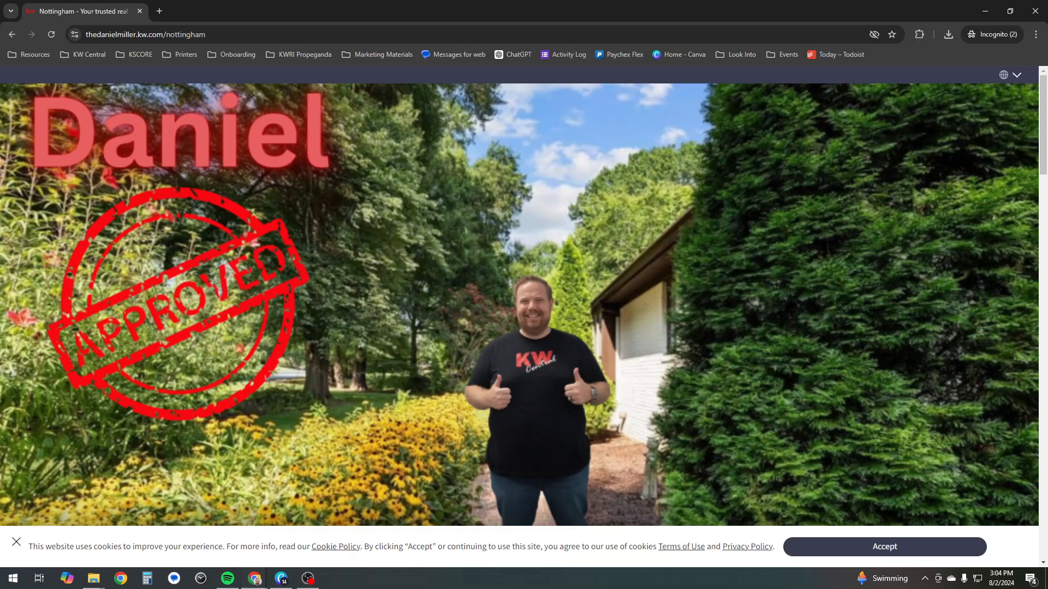
scroll(524, 303, down, 4)
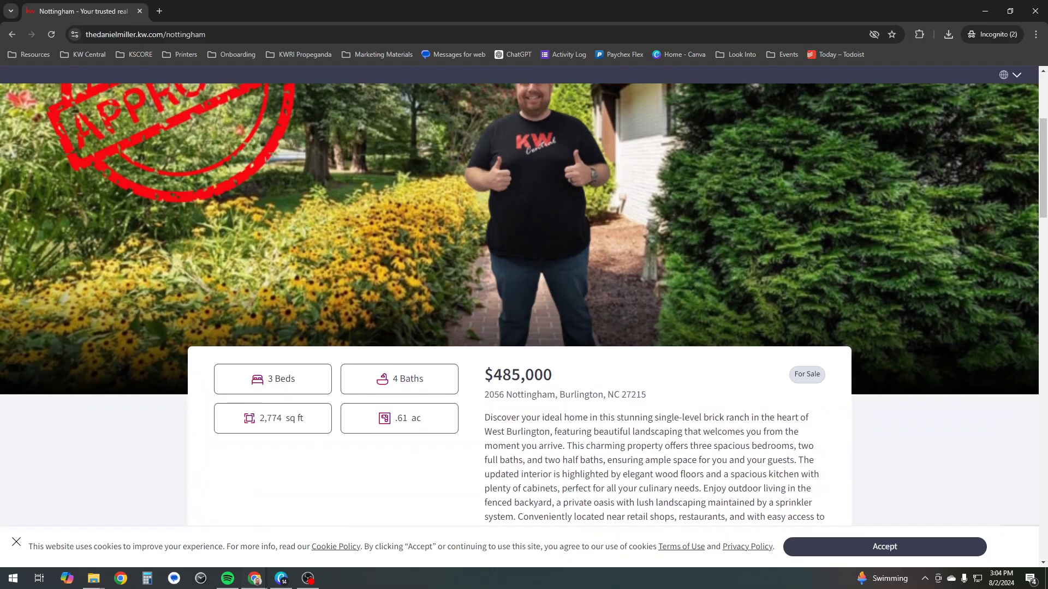